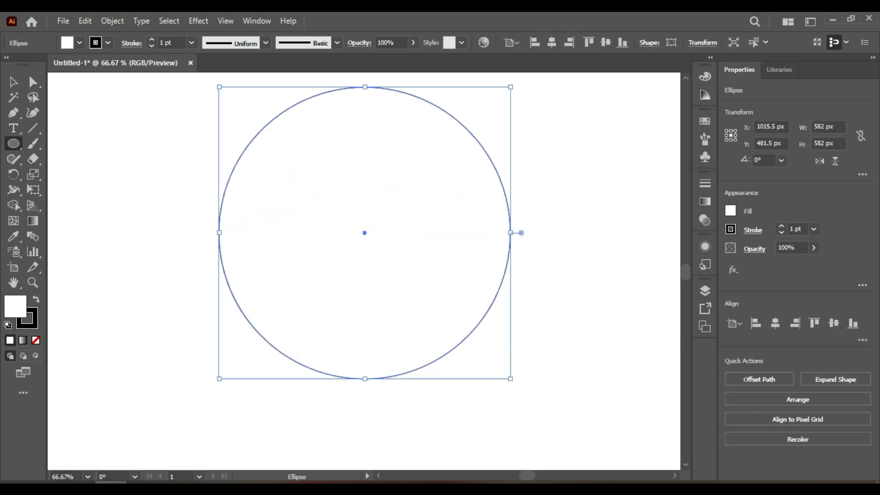
- Fill the circle with dark blue 003399
double_click(15, 306)
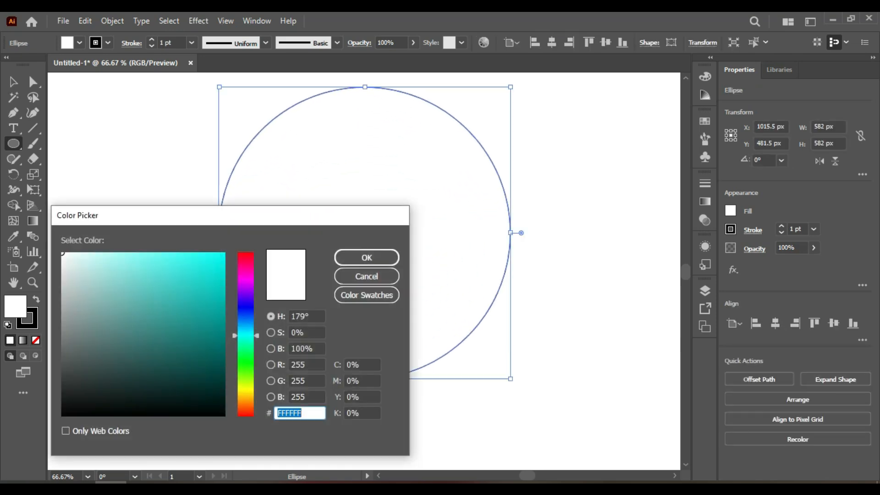
left_click_drag(246, 335, 246, 316)
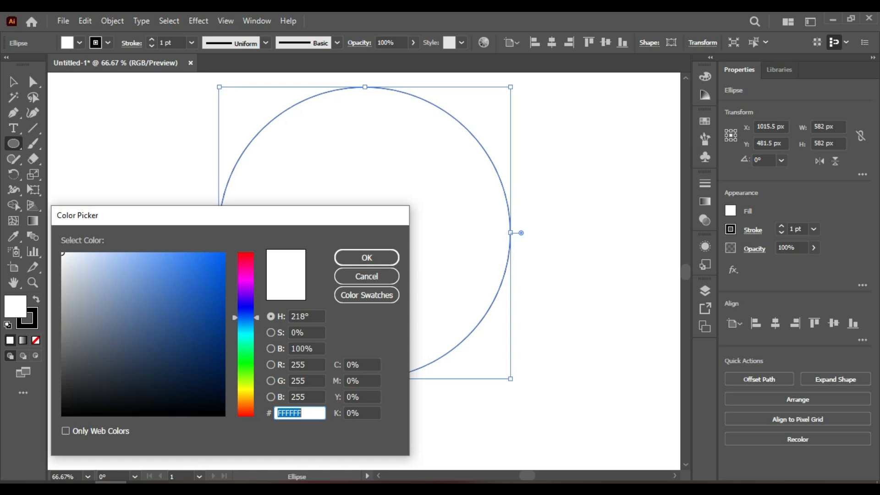
left_click(206, 305)
left_click_drag(205, 305, 206, 317)
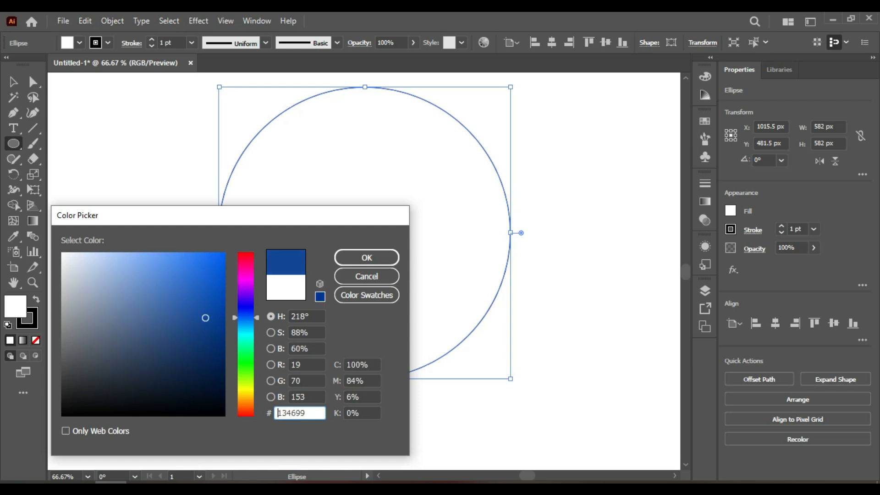
left_click(320, 297)
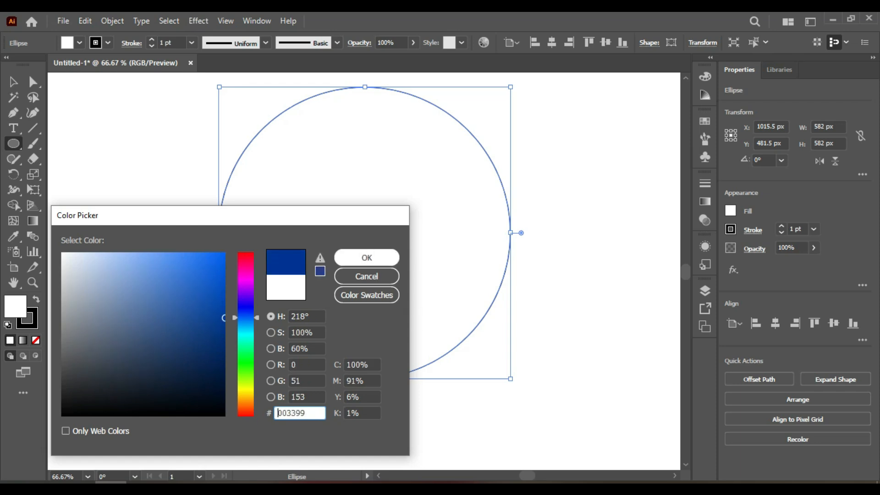
left_click(367, 257)
scroll(365, 267, "up", 2)
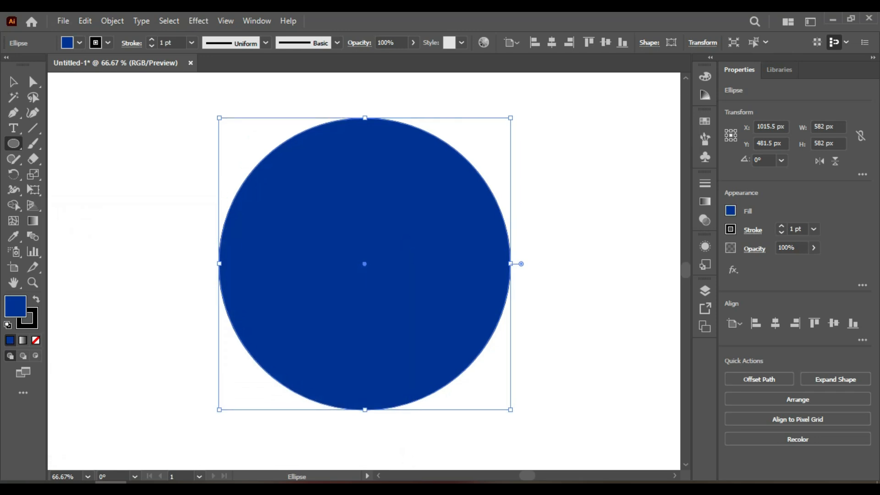
- Add the three-line text "Our / Life is / Short" in Rockwell Extra Bold beside the circle
key("v")
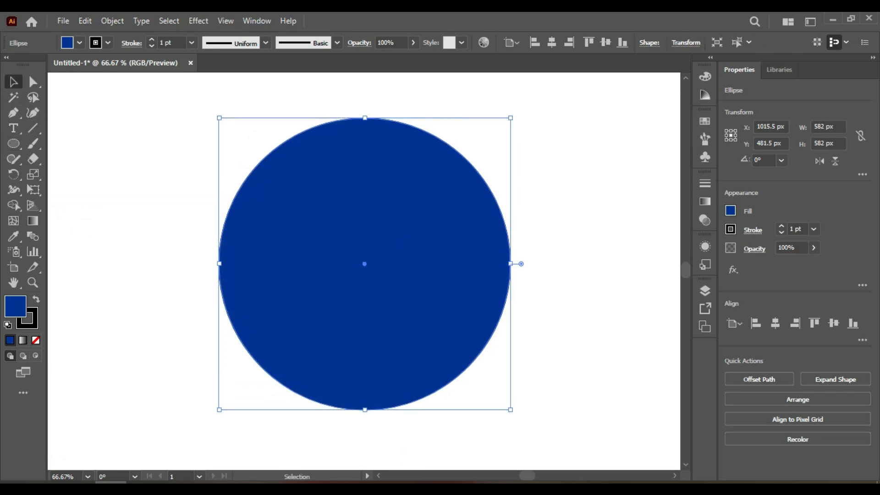
key("t")
left_click(105, 119)
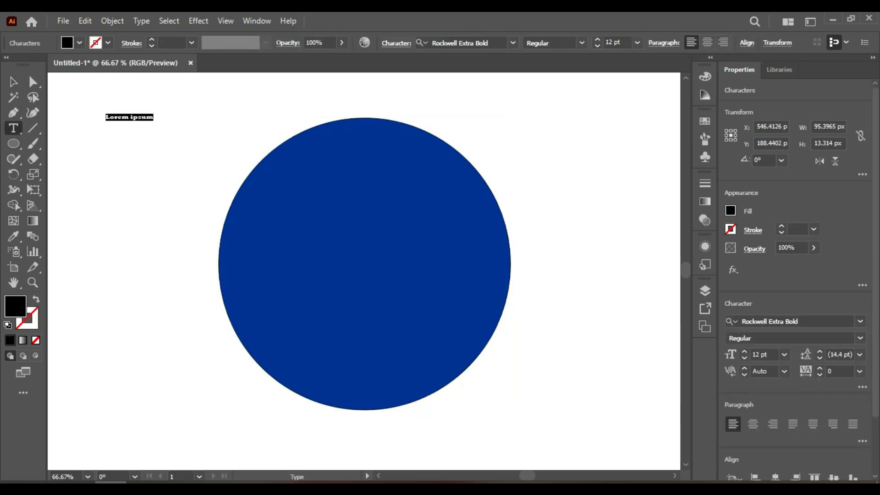
type("ort")
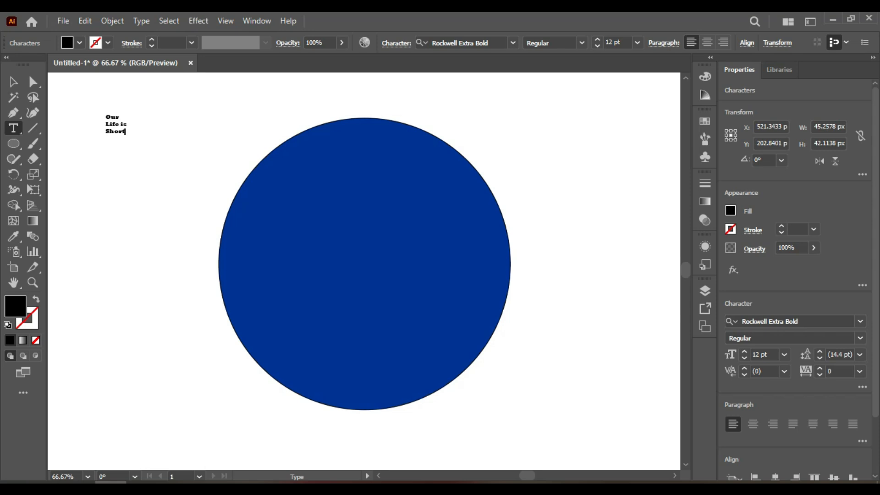
- Enlarge the text to about 104 pt and arrange it side by side with the blue circle
left_click(13, 82)
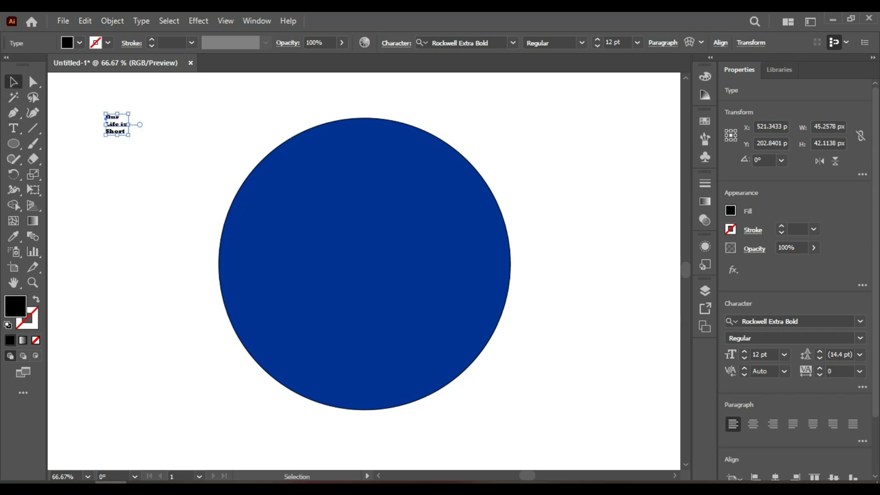
left_click_drag(129, 135, 250, 218)
left_click_drag(128, 118, 174, 192)
left_click(269, 193)
left_click_drag(364, 264, 511, 263)
left_click_drag(166, 195, 210, 263)
- Convert the text to outlines, ungroup the letters, and move the circle slightly closer to them
right_click(145, 195)
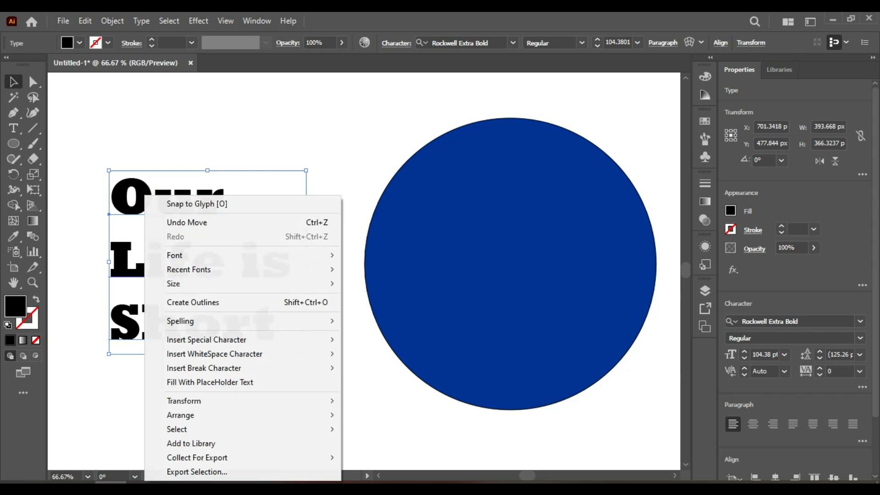
left_click(192, 302)
right_click(177, 250)
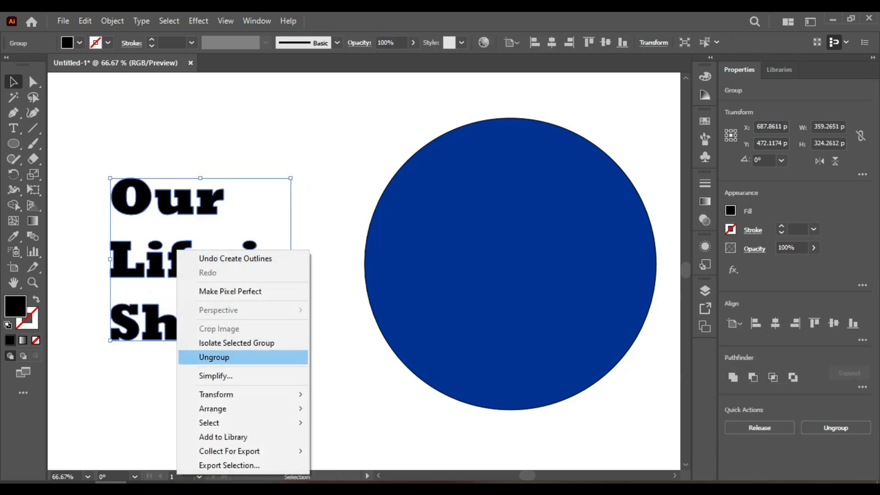
left_click(214, 357)
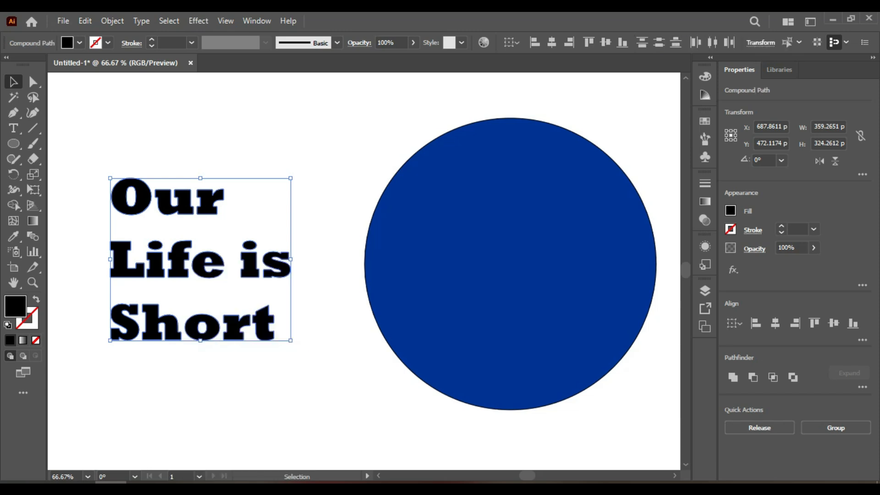
left_click(326, 316)
left_click_drag(509, 263, 495, 262)
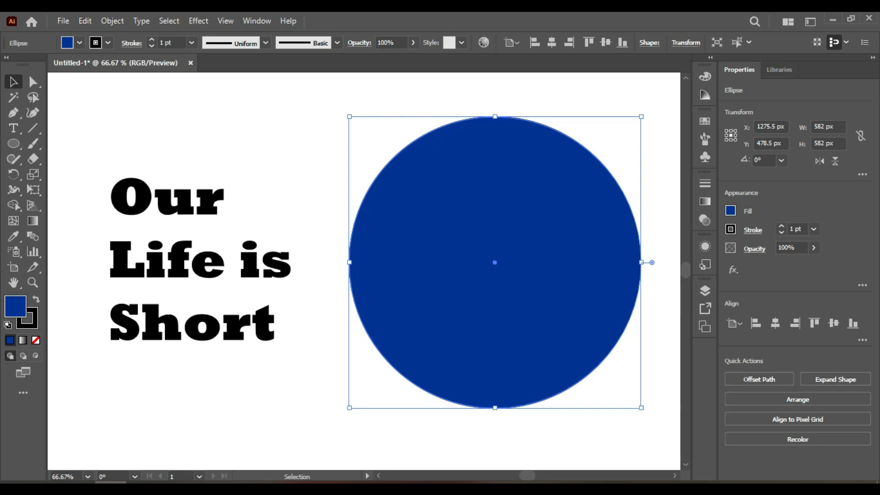
- Draw a wavy open path with the Pen tool across the upper part of the circle, extending past both edges
left_click(97, 121)
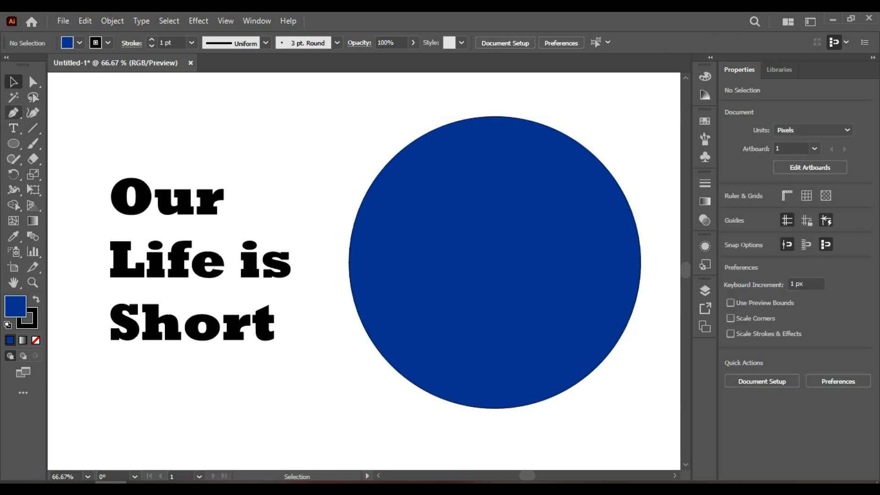
left_click(13, 112)
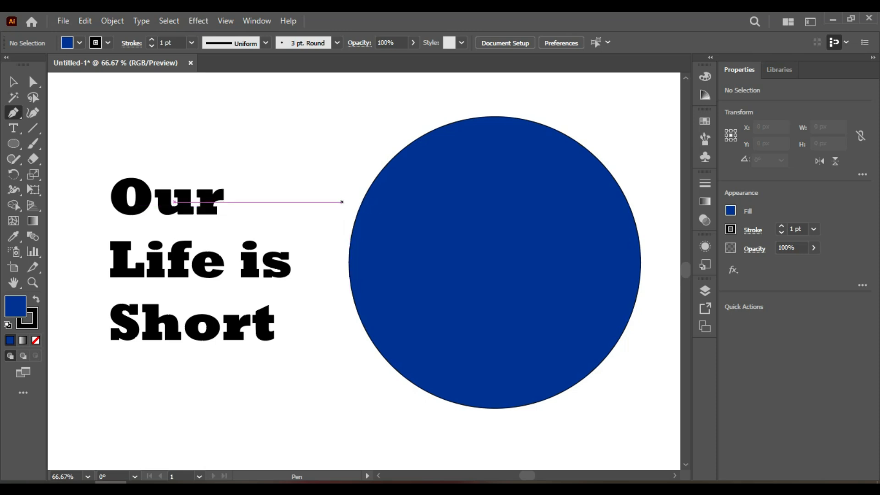
left_click(337, 201)
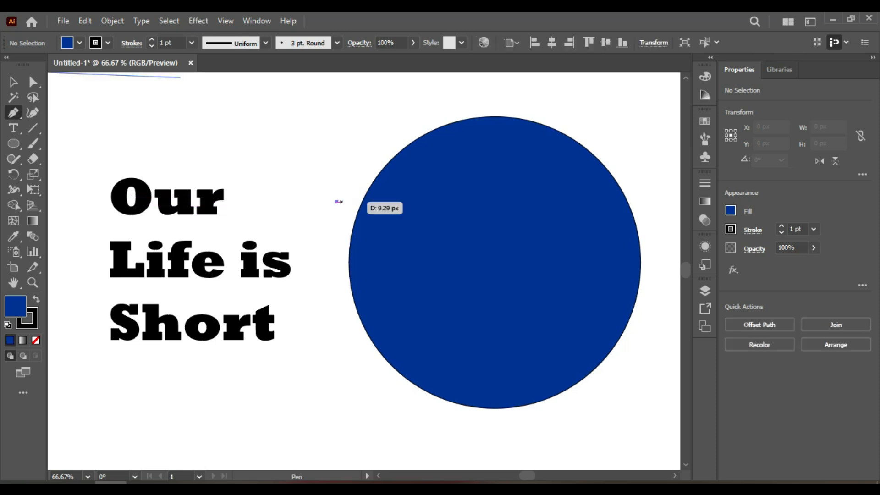
left_click(479, 190)
left_click_drag(479, 190, 554, 210)
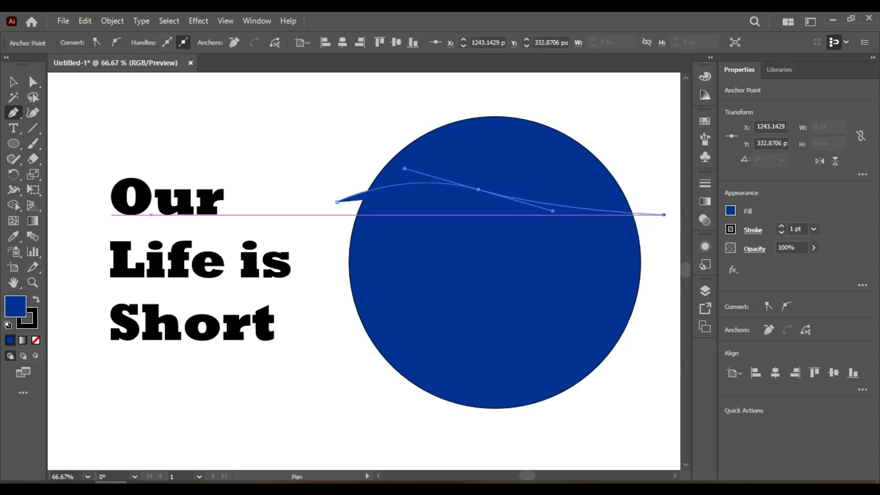
mouse_move(664, 214)
left_mouse_down()
mouse_move(678, 202)
mouse_move(612, 187)
mouse_move(627, 204)
mouse_move(638, 201)
left_mouse_up()
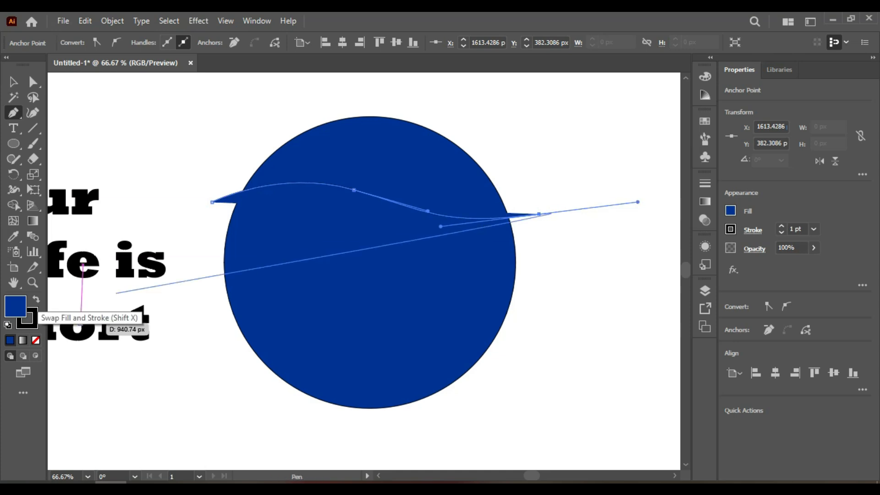
- Remove the wavy path's fill, keep its black 1 pt stroke, and finish the path
left_click(36, 299)
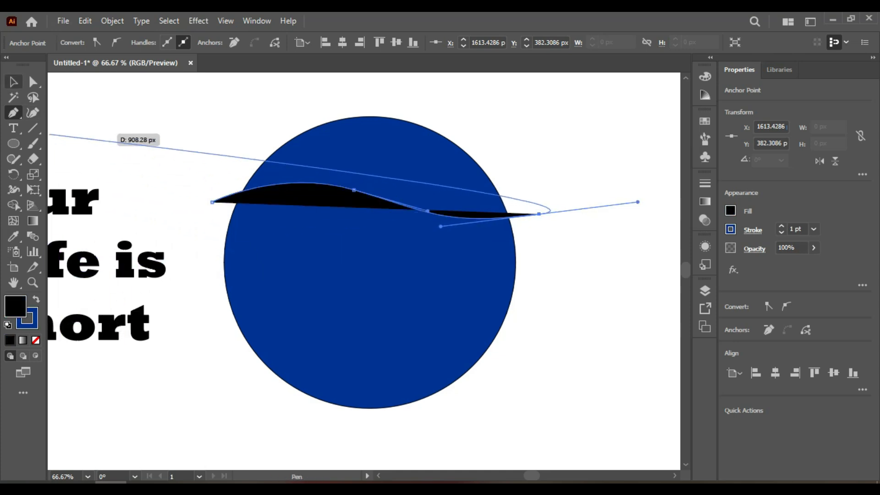
left_click(36, 299)
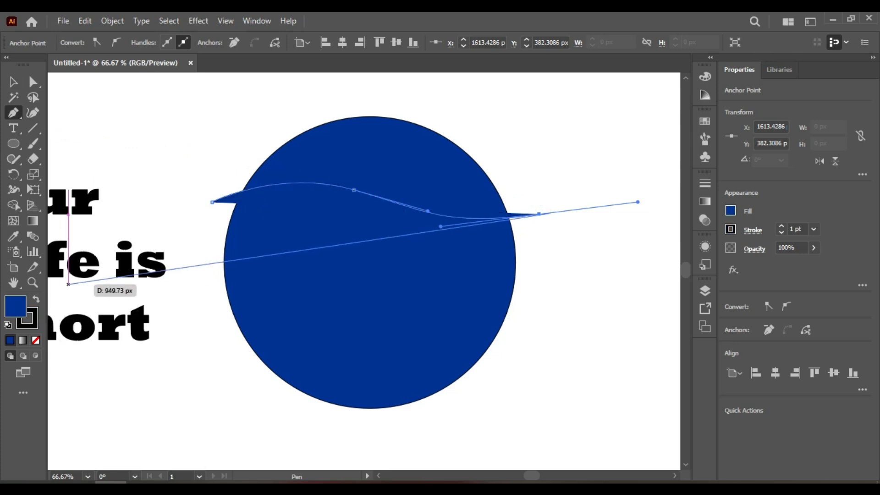
key("/")
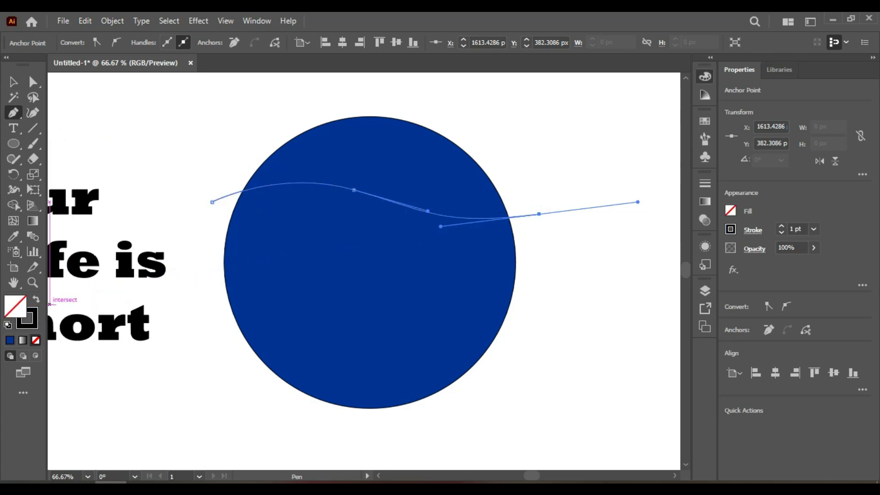
left_click(705, 76)
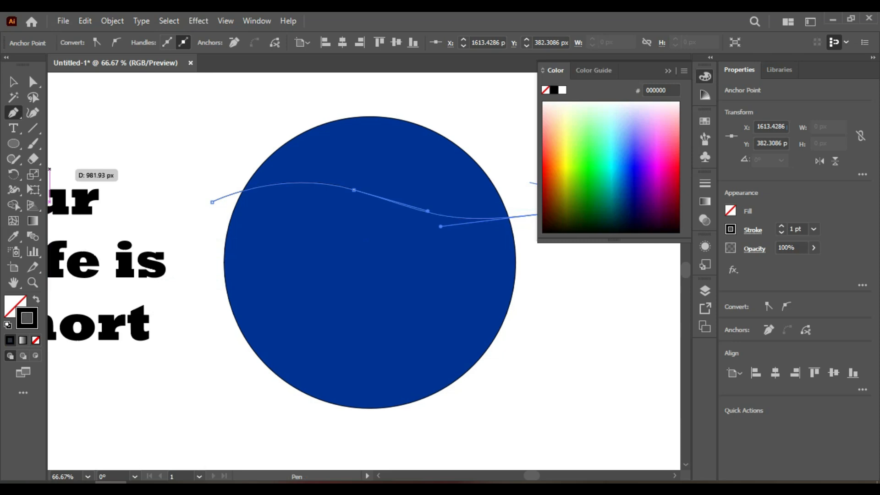
key("v")
left_click(152, 131)
- Move the wavy line slightly down on the circle
left_click(366, 193)
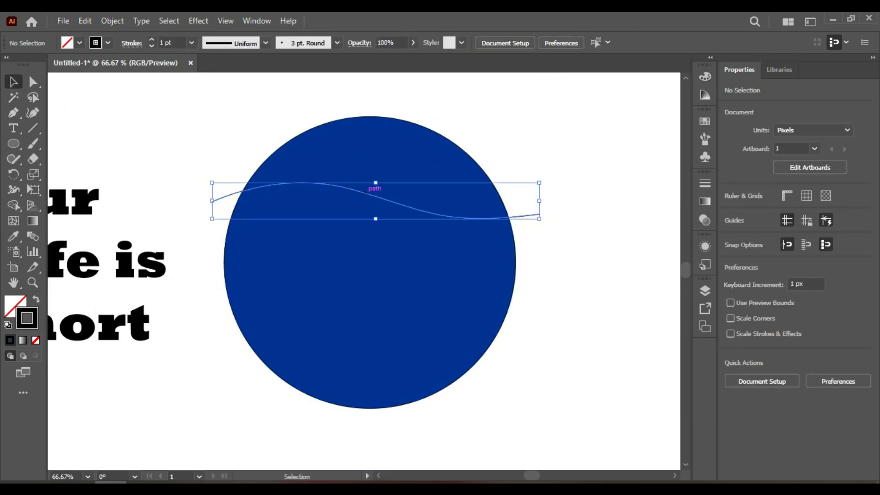
left_click_drag(375, 194, 376, 201)
left_click(482, 123)
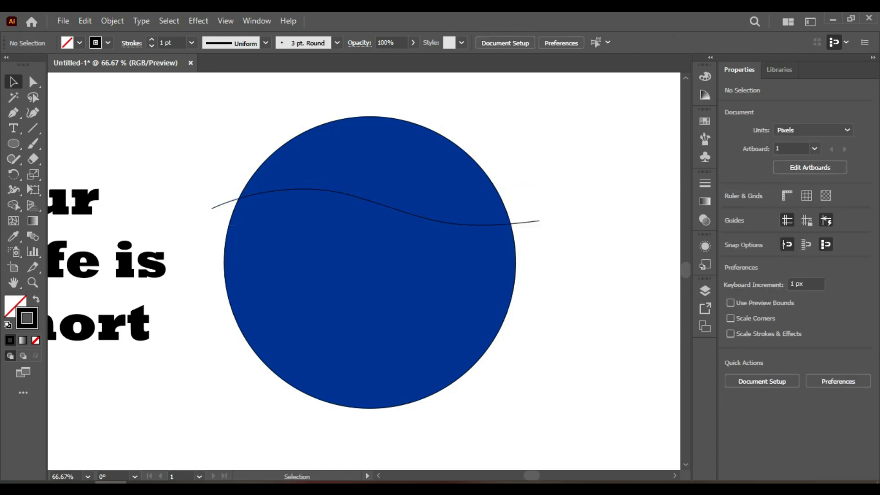
- Duplicate the wavy line across the lower part of the circle and shift the original slightly down
left_click(393, 208)
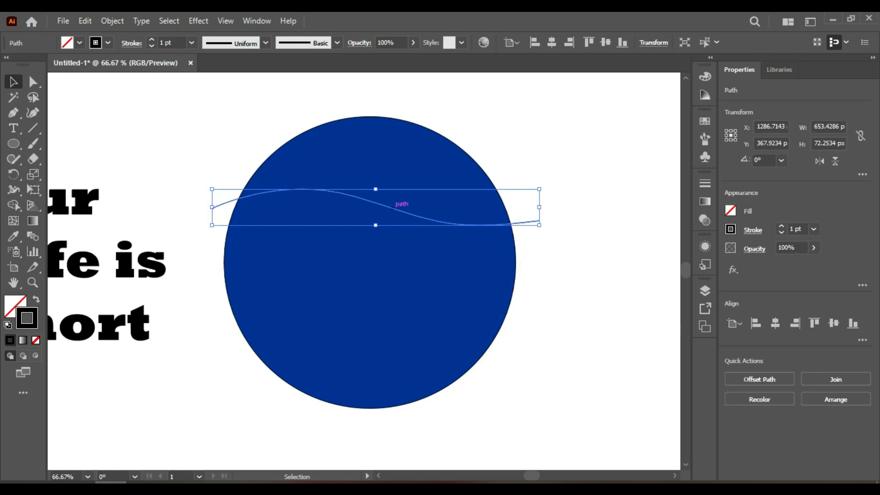
mouse_move(393, 208)
left_mouse_down("alt")
mouse_move(399, 316)
mouse_move(398, 327)
mouse_move(385, 327)
left_mouse_up("alt")
left_click(394, 209)
left_click_drag(394, 208, 376, 210)
- Divide the circle along both wavy lines with the Pathfinder Divide operation
mouse_move(221, 119)
left_mouse_down()
mouse_move(448, 370)
mouse_move(526, 435)
left_mouse_up()
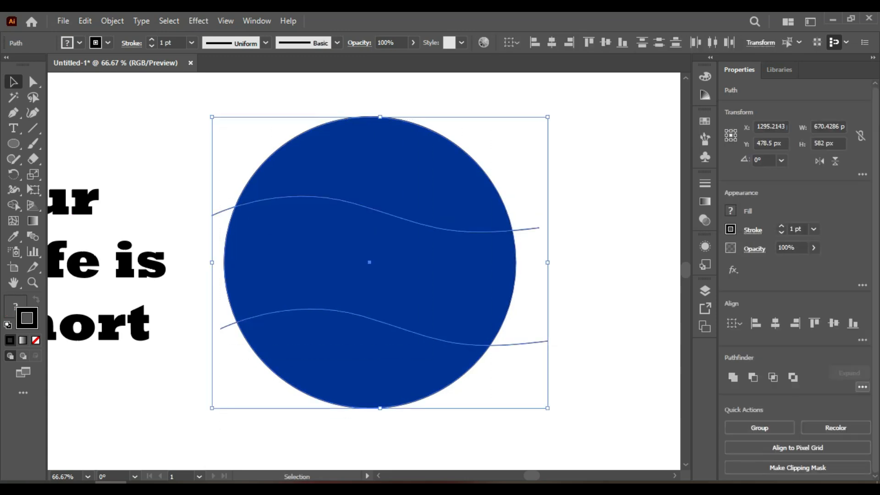
left_click(863, 387)
left_click(734, 458)
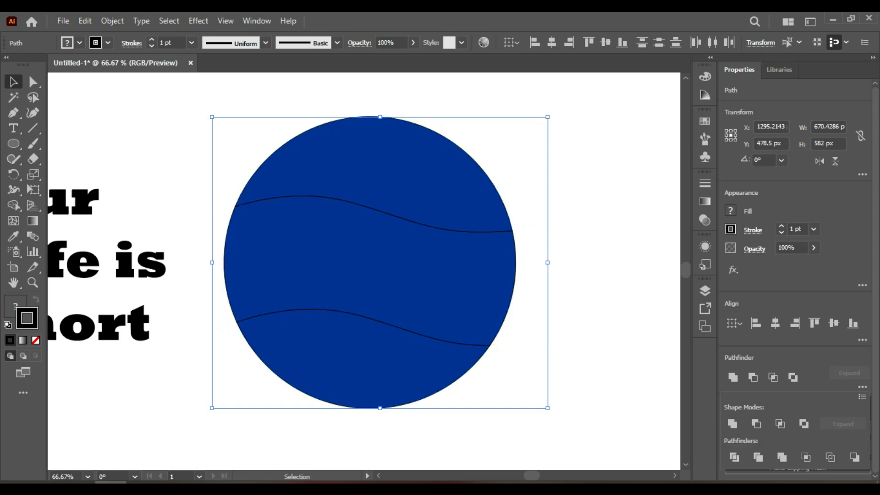
key("ctrl+shift+a")
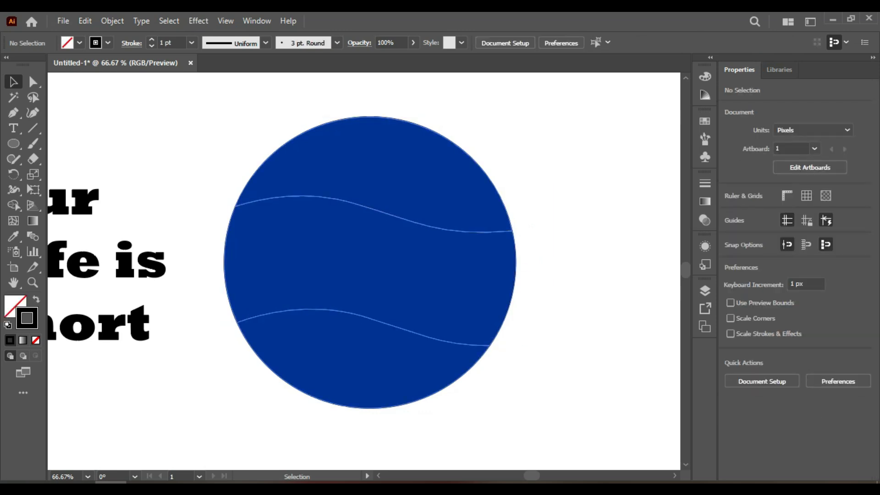
- Ungroup the divided circle into separate pieces and clear the selection
left_click(395, 247)
left_click(550, 280)
left_click_drag(239, 109, 529, 430)
right_click(403, 256)
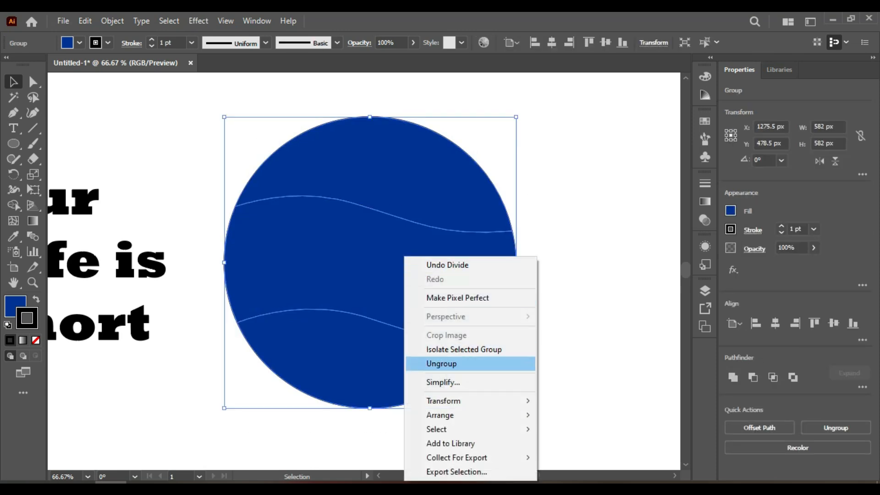
left_click(429, 363)
key("ctrl+shift+a")
- Nudge the circle's upper piece 4 px up and its lower piece 3 px down to open gaps between the pieces
left_click(391, 181)
key("Up")
key("Up")
key("Up")
key("Up")
left_click(371, 366)
key("Up")
key("Down")
key("Down")
key("Down")
key("Down")
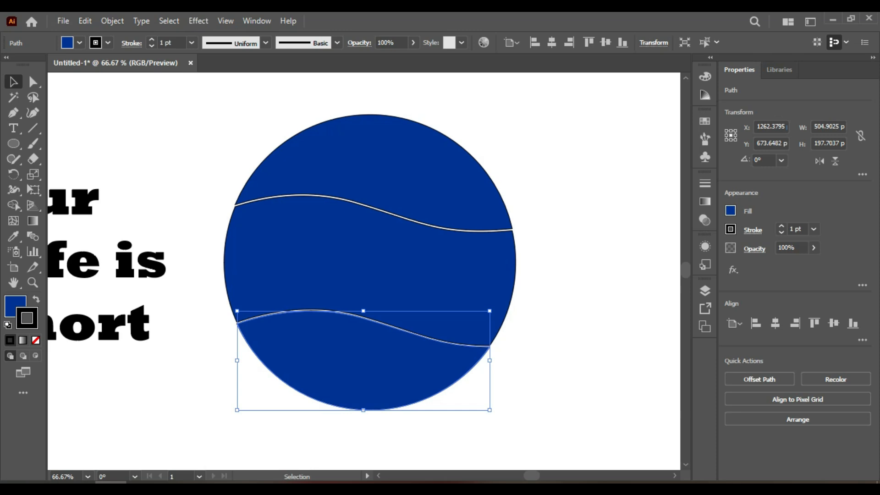
- Set the stroke of all three circle pieces to none, keeping the 003399 fill
left_click(235, 102)
left_click_drag(236, 102, 494, 454)
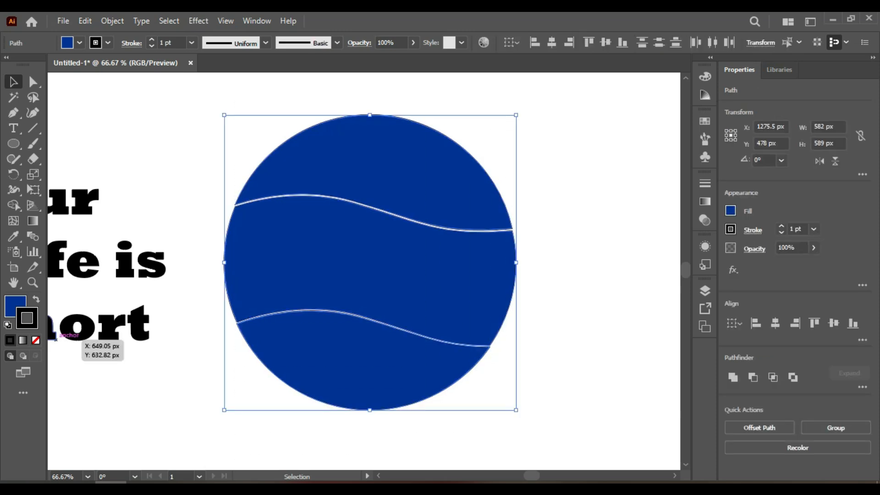
key("slash")
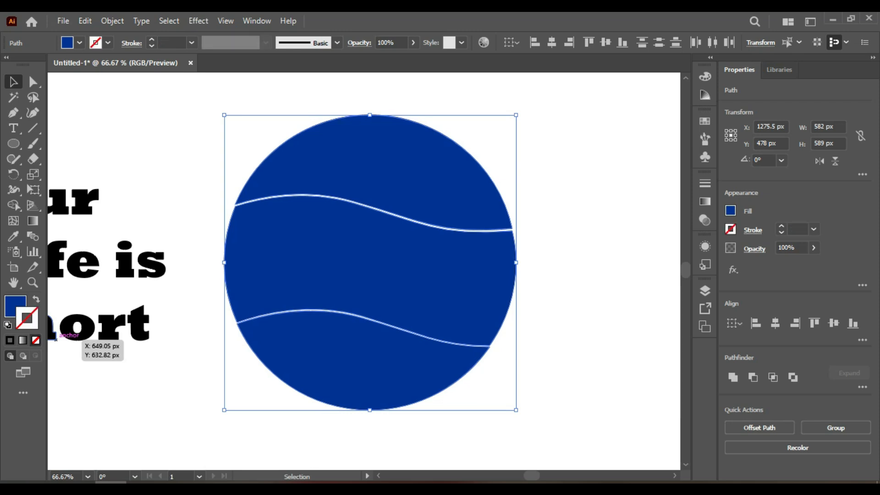
left_click(15, 306)
left_click(193, 156)
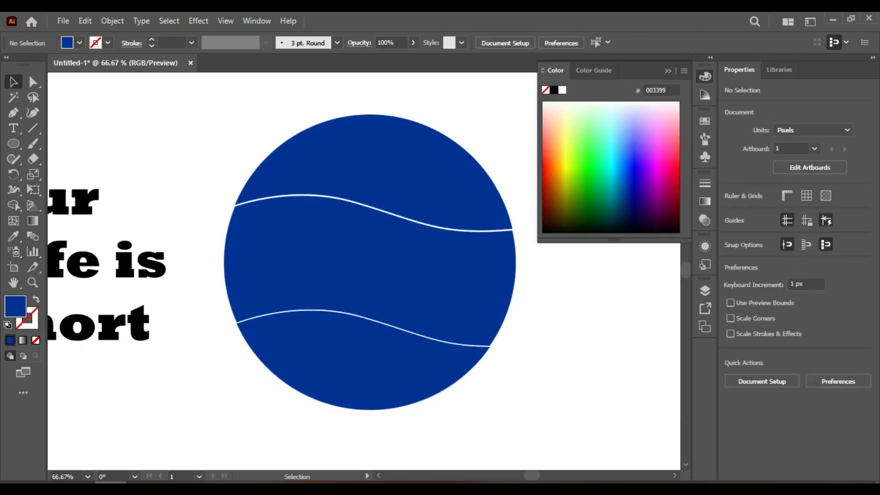
left_click(668, 71)
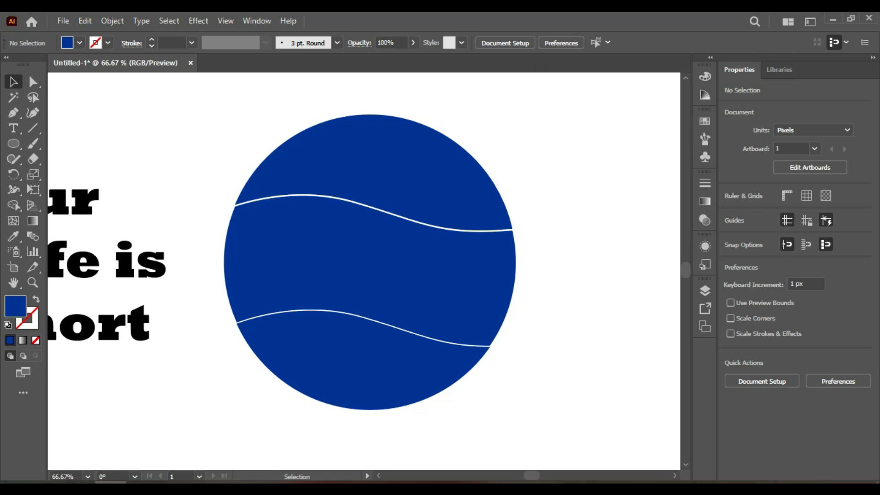
scroll(364, 271, "left", 3)
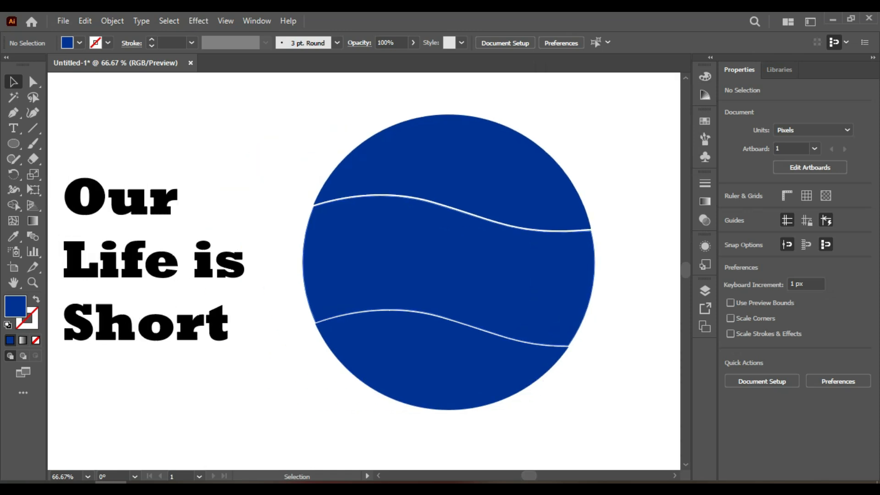
- Warp the word "Our" into the circle's upper piece using Envelope Distort with the top object, and clear the selection
left_click_drag(85, 197, 254, 213)
left_click(138, 149)
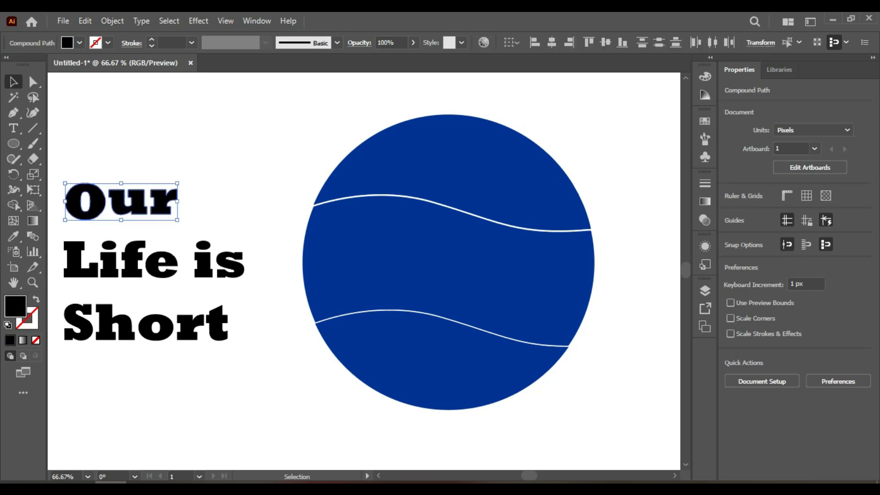
left_click(394, 173, "shift")
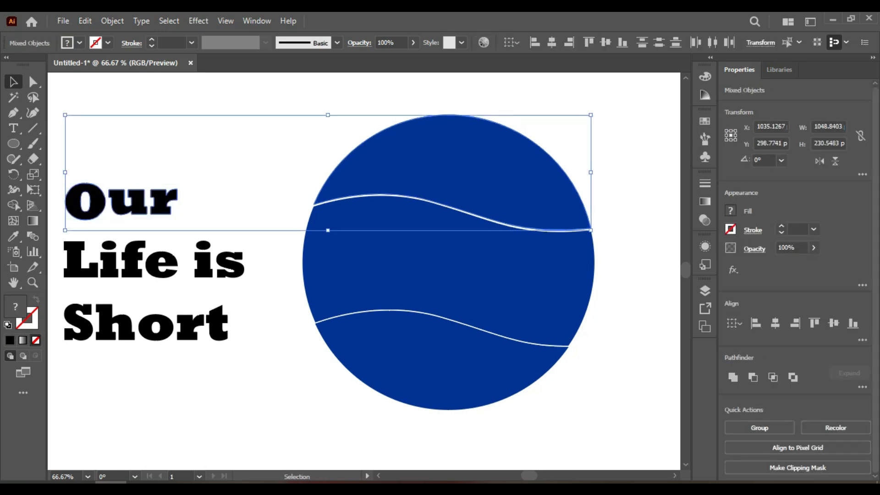
key("ctrl+alt+c")
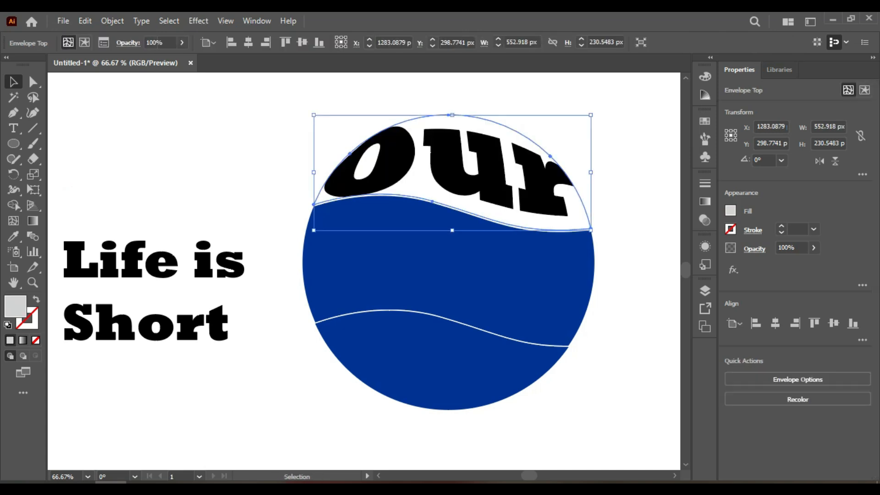
key("ctrl+shift+a")
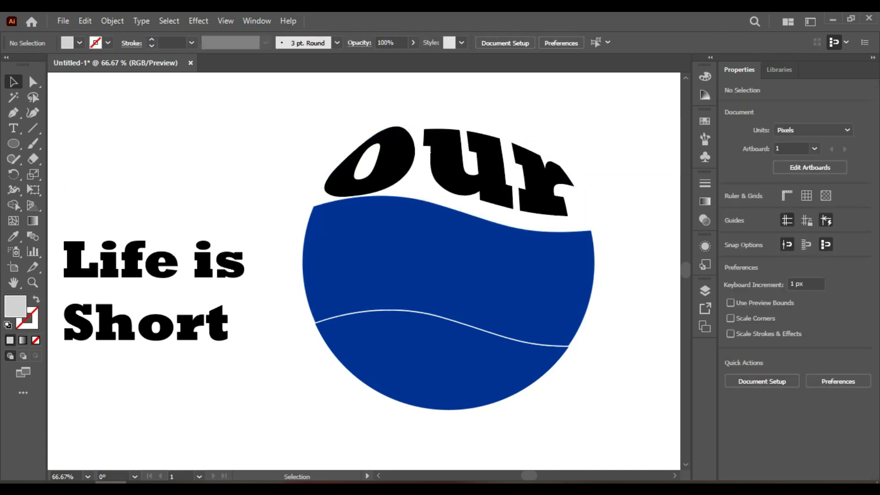
- Warp "Life is" into the circle's middle wavy piece using Envelope Distort with the top object, and clear the selection
left_click_drag(54, 225, 265, 276)
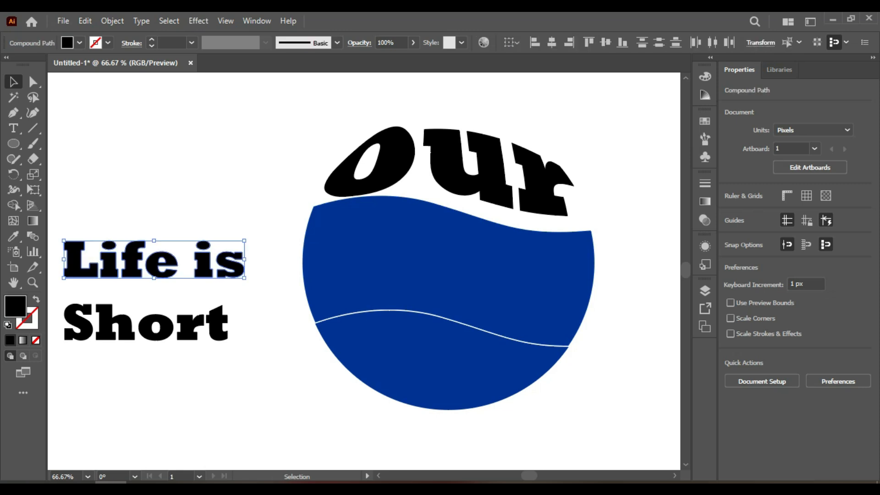
left_click(394, 266, "shift")
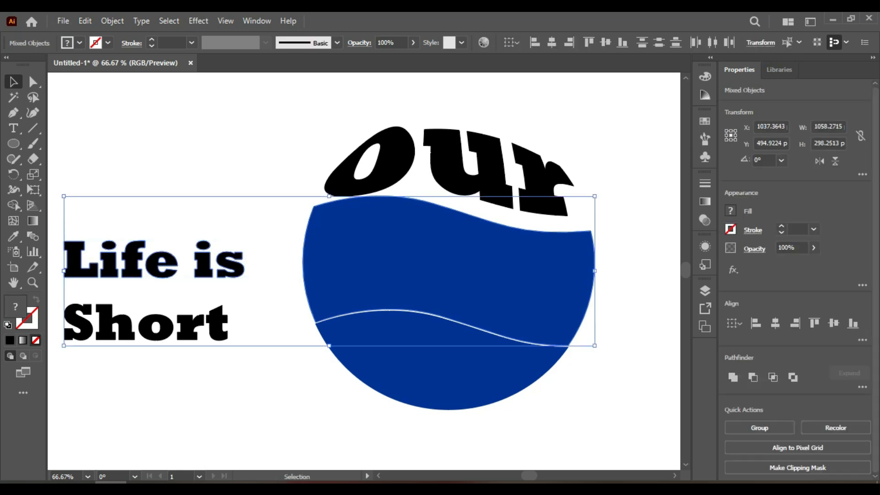
key("ctrl+alt+c")
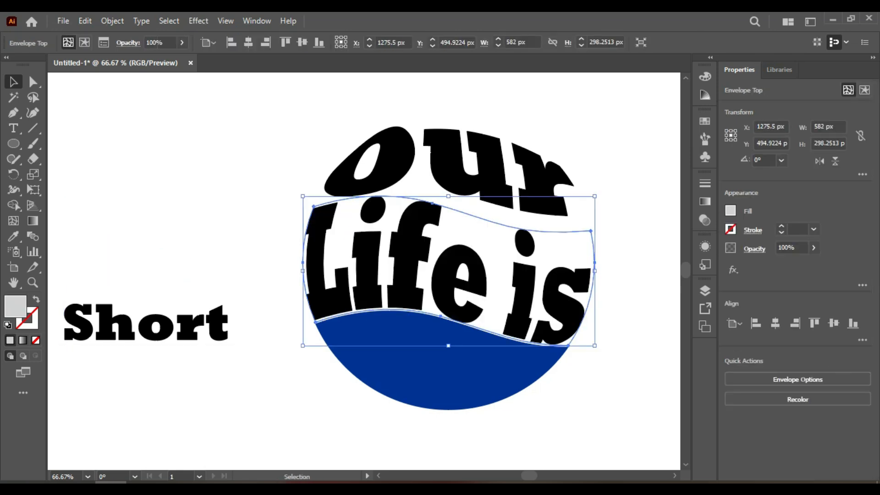
key("ctrl+shift+a")
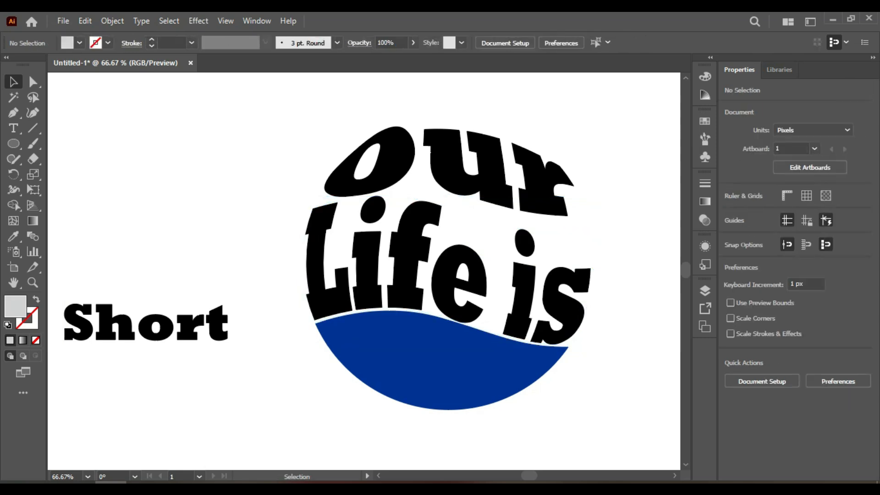
- Warp the word "Short" into the circle's lower piece using Envelope Distort with the top object, and clear the selection
left_click_drag(58, 276, 243, 356)
left_click(398, 358, "shift")
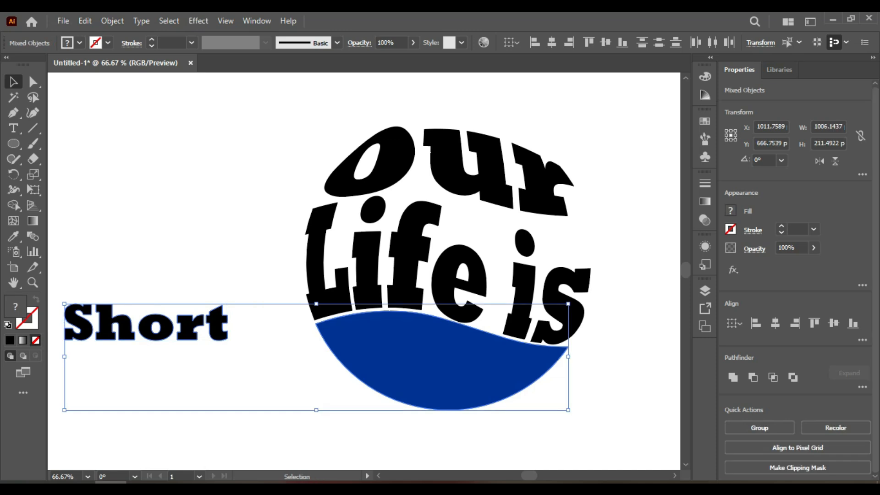
key("ctrl+alt")
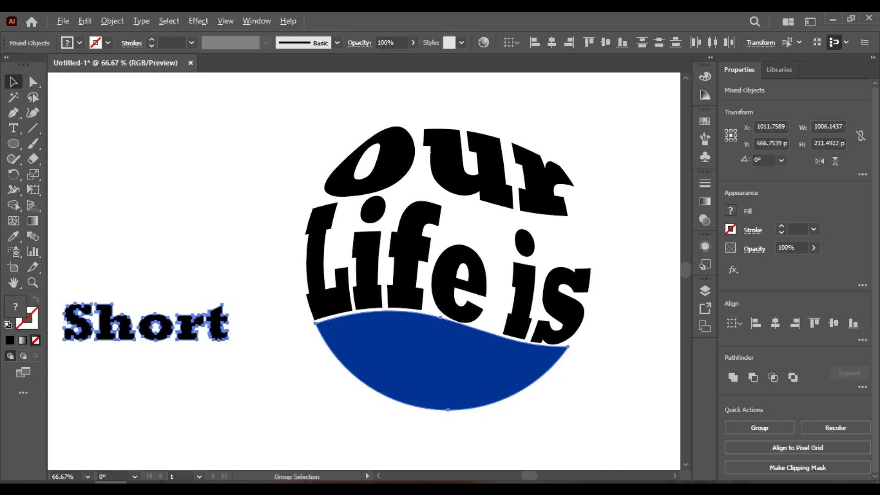
key("ctrl+alt+c")
left_click(628, 339)
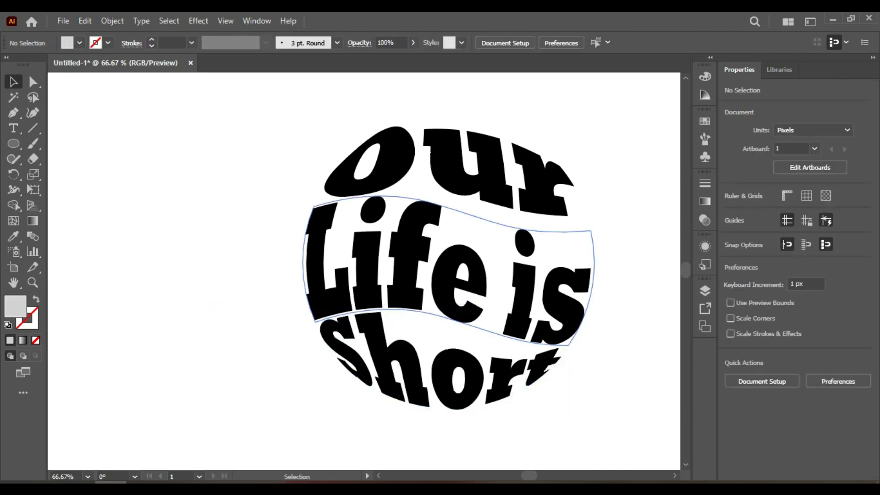
- Expand all three warped text envelopes into editable shapes, with Object and Fill included
left_click_drag(286, 127, 621, 363)
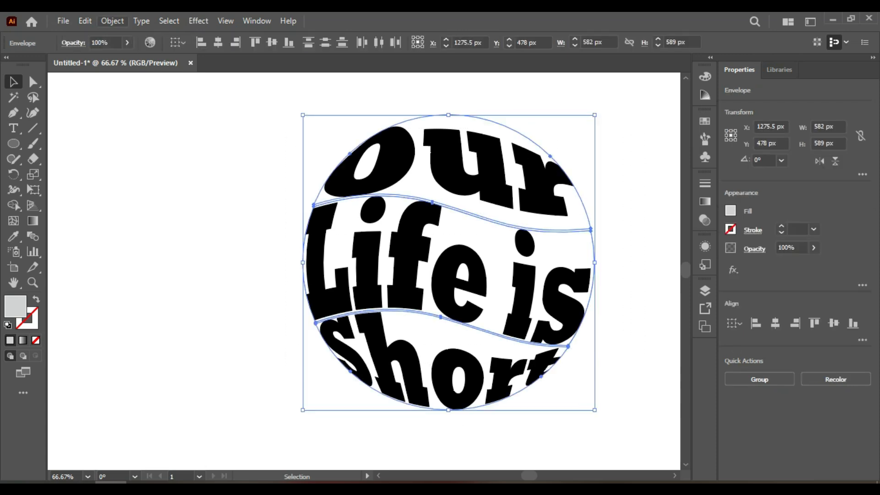
left_click(112, 20)
left_click(167, 168)
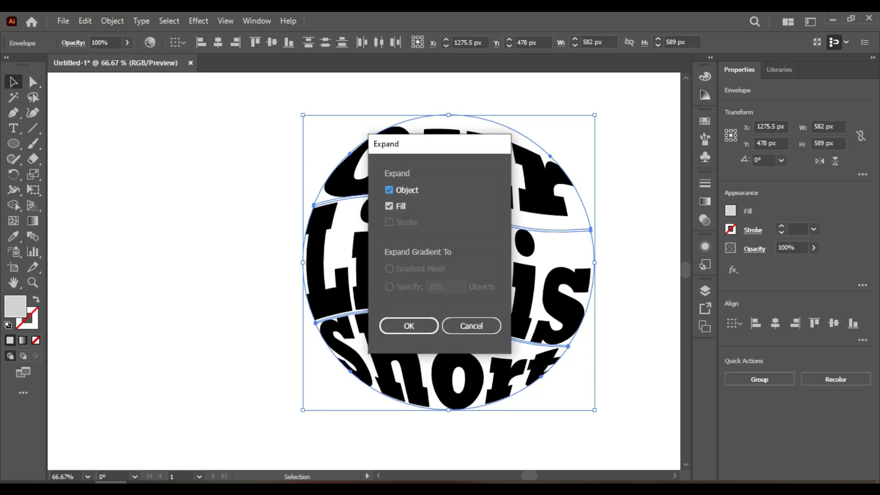
left_click(407, 324)
left_click(266, 239)
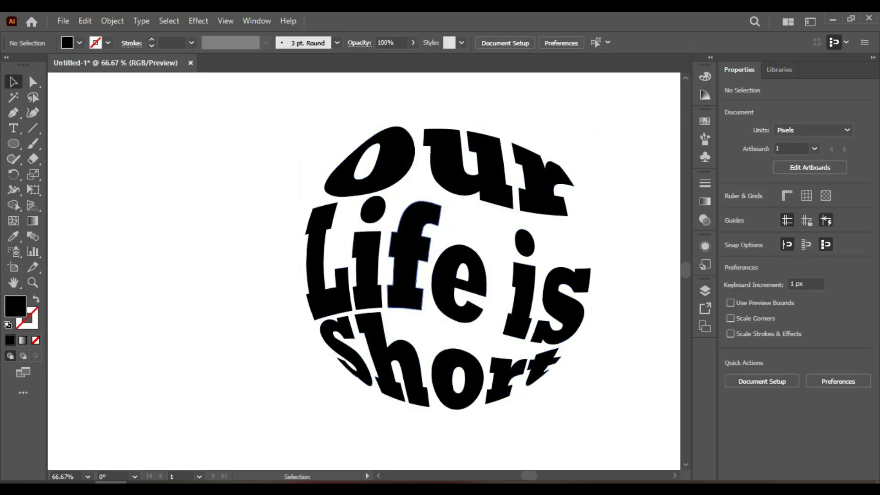
- Select the whole circular text and move it about 174 px to the left and slightly up
left_click(408, 275)
left_click_drag(234, 124, 569, 363)
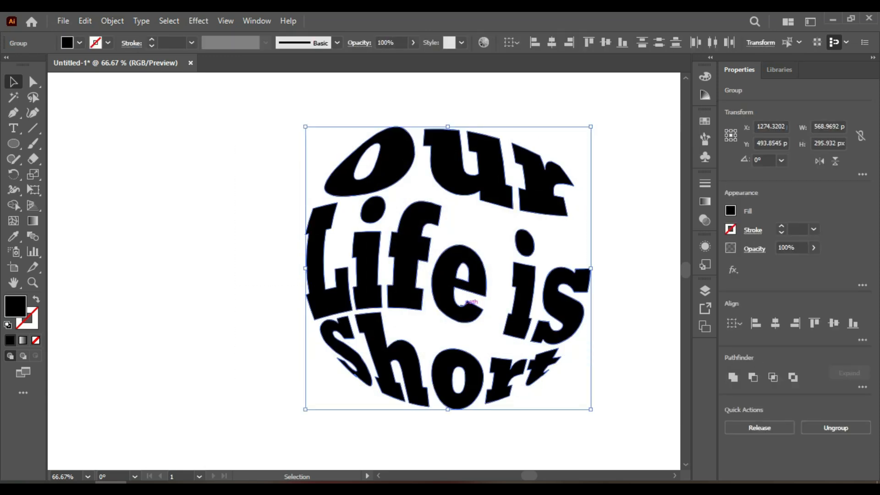
left_click_drag(423, 272, 336, 265)
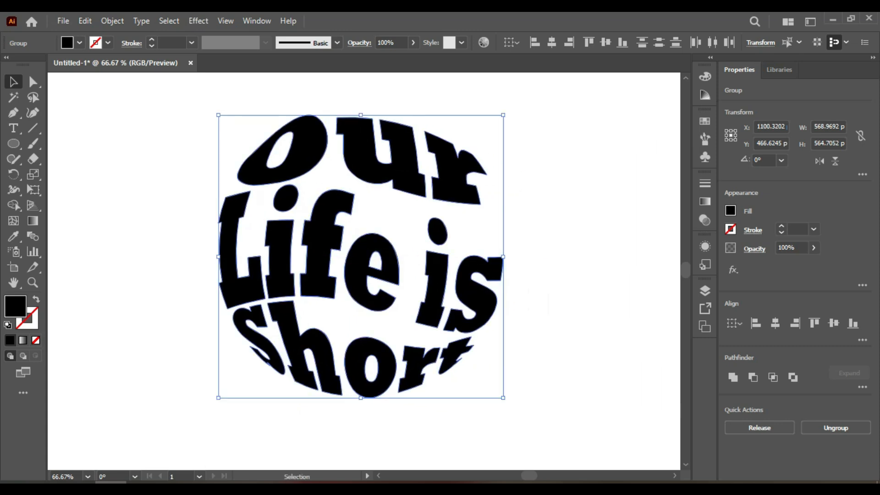
- Set the fill of all the circular text to blue 003399 and clear the selection
double_click(15, 306)
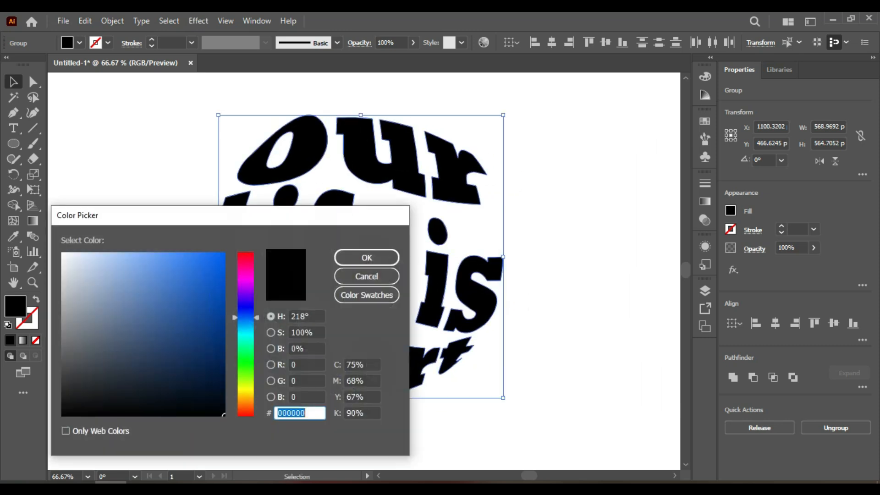
left_click(210, 319)
left_click_drag(210, 319, 211, 304)
left_click(320, 296)
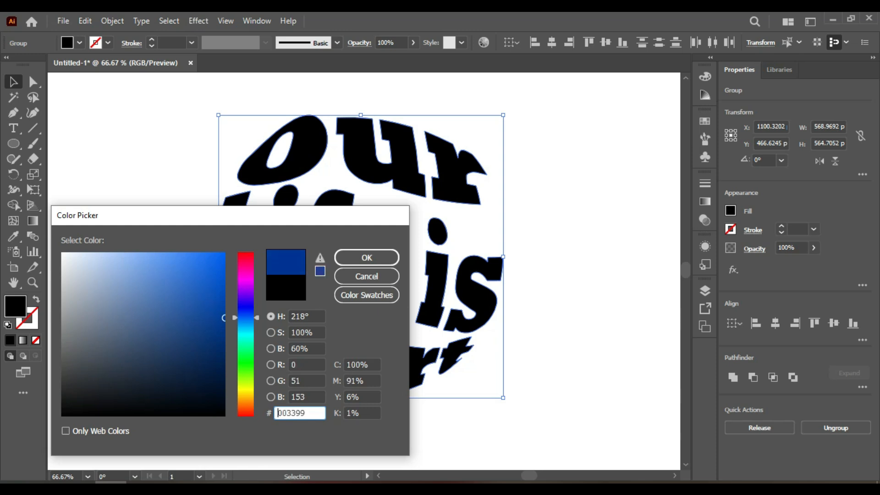
left_click(367, 257)
key("ctrl+shift+a")
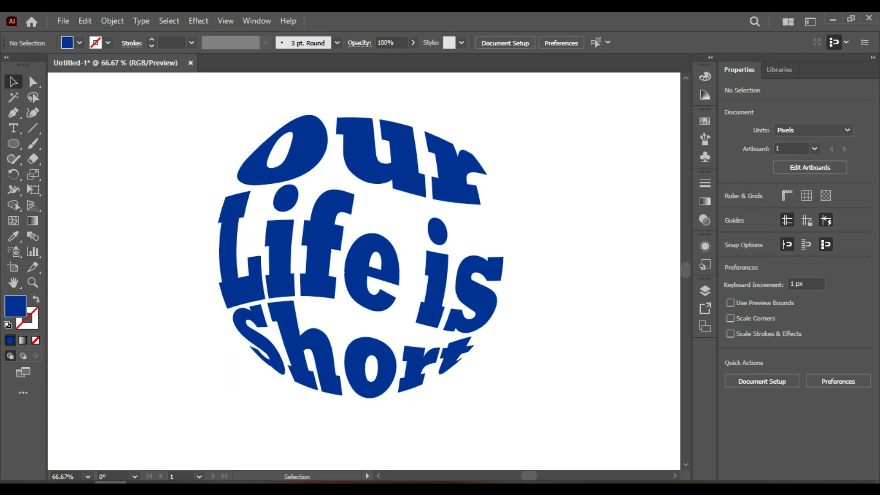
- Group all the blue circular text into one object and clear the selection
left_click_drag(169, 117, 571, 413)
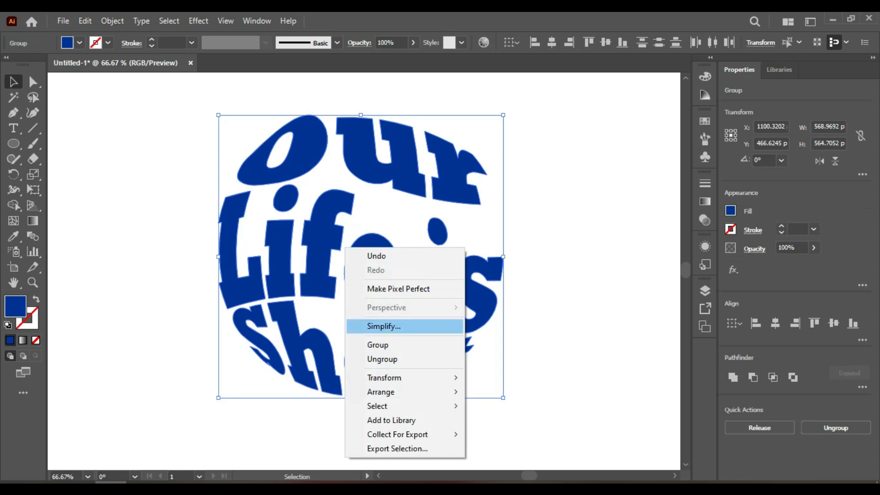
left_click(378, 345)
key("ctrl+shift+a")
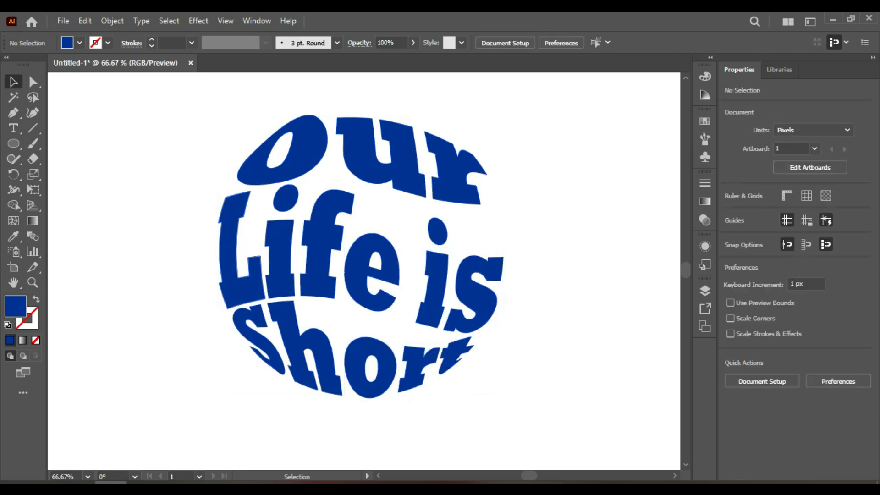
- Scale the grouped circular text to about 505 × 501 px and place a duplicate of it to the left of the original
key("ctrl+minus")
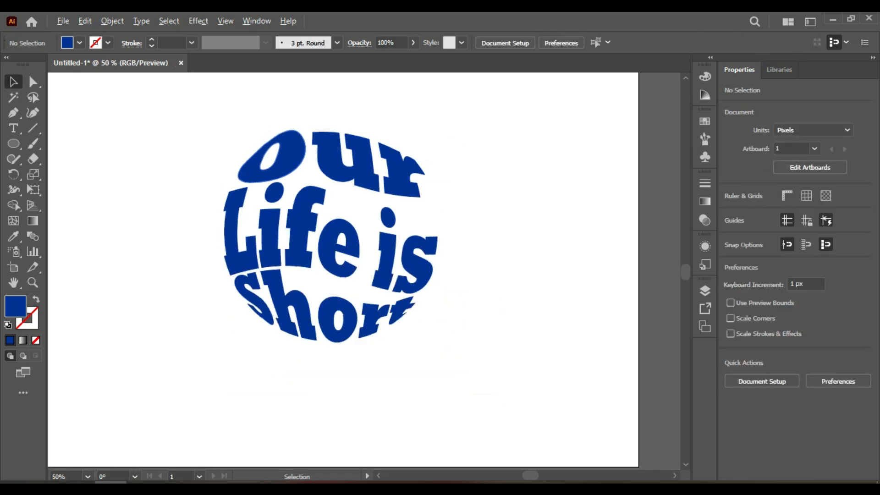
scroll(364, 269, "left", 4)
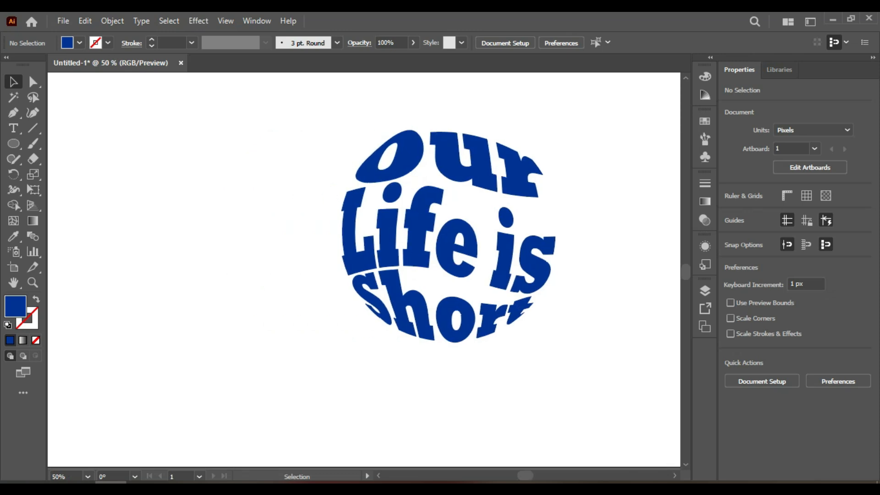
left_click_drag(320, 149, 544, 330)
left_click_drag(438, 242, 264, 241)
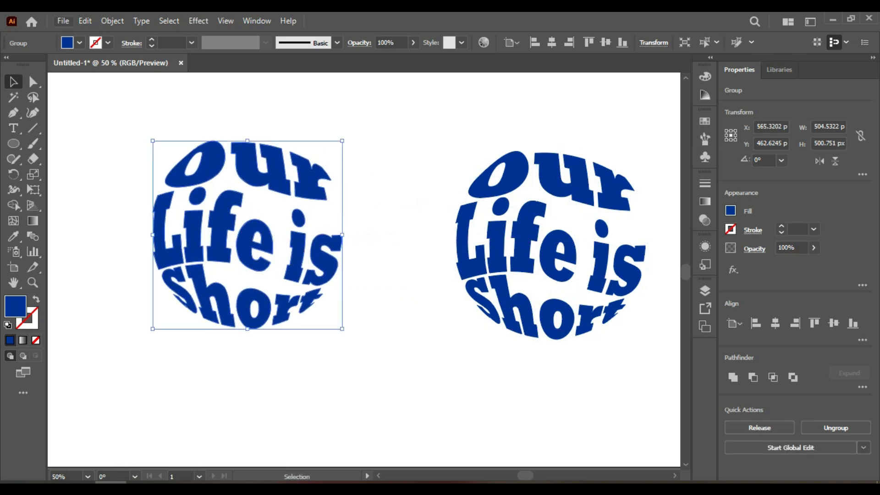
- Copy the left-hand text design, paste it in front, and shrink the pasted copy about its centre to about 118 × 117 px
left_click(85, 21)
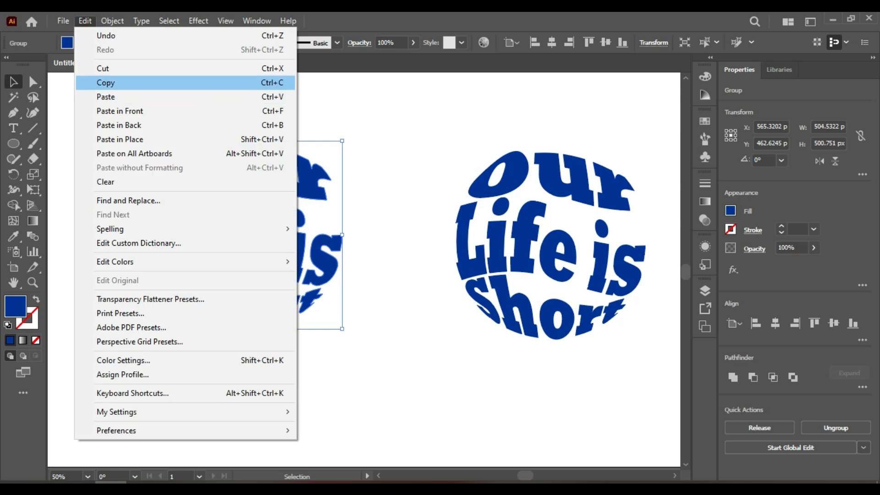
left_click(98, 81)
left_click(85, 21)
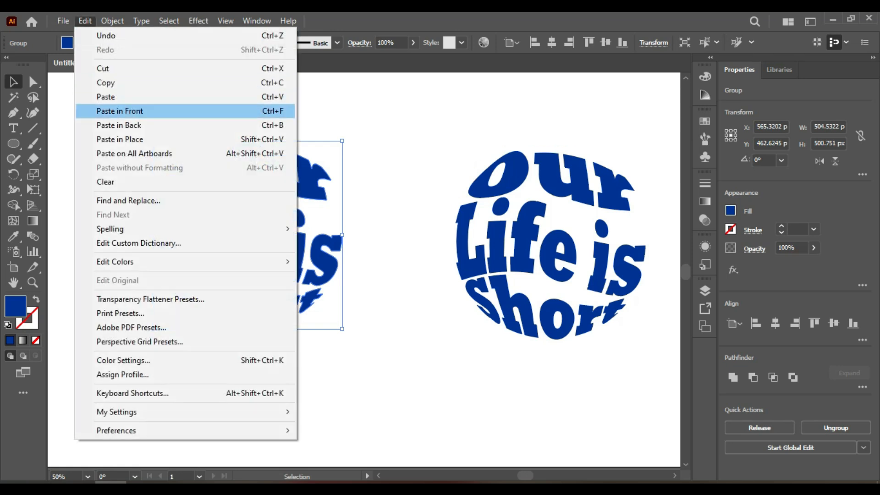
left_click(119, 111)
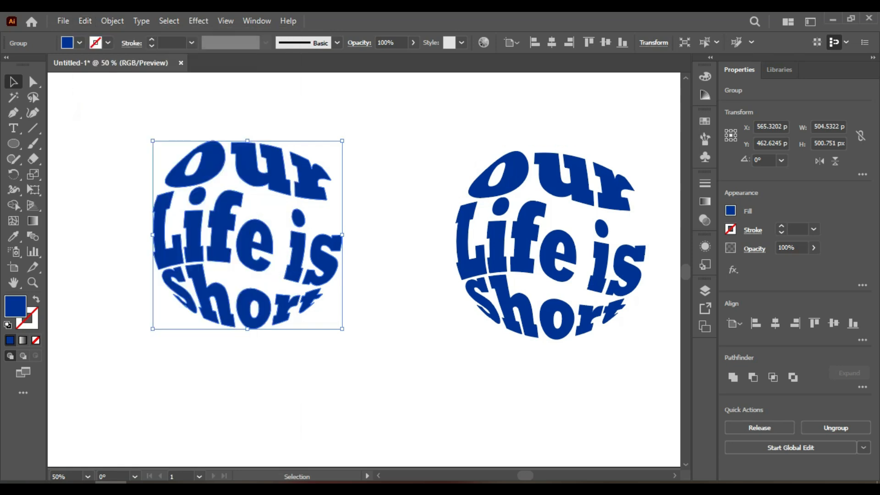
left_click_drag(342, 329, 293, 256)
left_click_drag(249, 230, 249, 230)
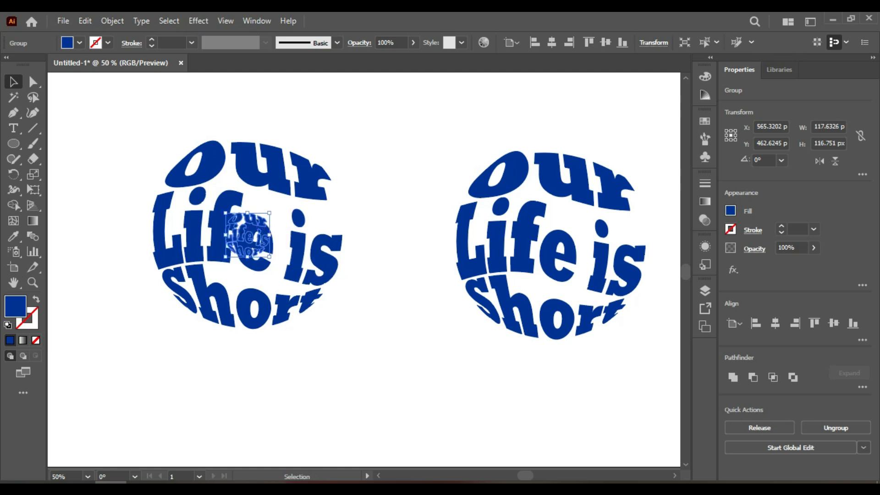
- Fill the small centre copy with a web-safe purple
double_click(15, 306)
left_click_drag(235, 318, 235, 289)
left_click(168, 297)
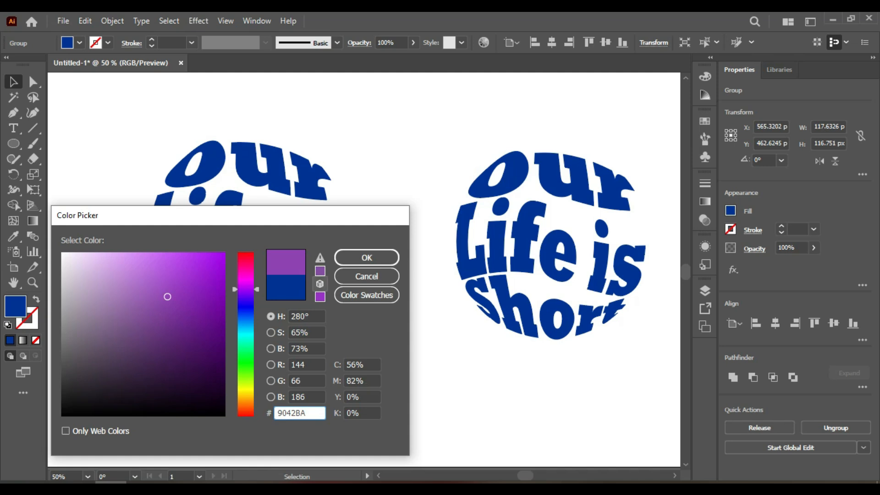
left_click(320, 297)
left_click(367, 258)
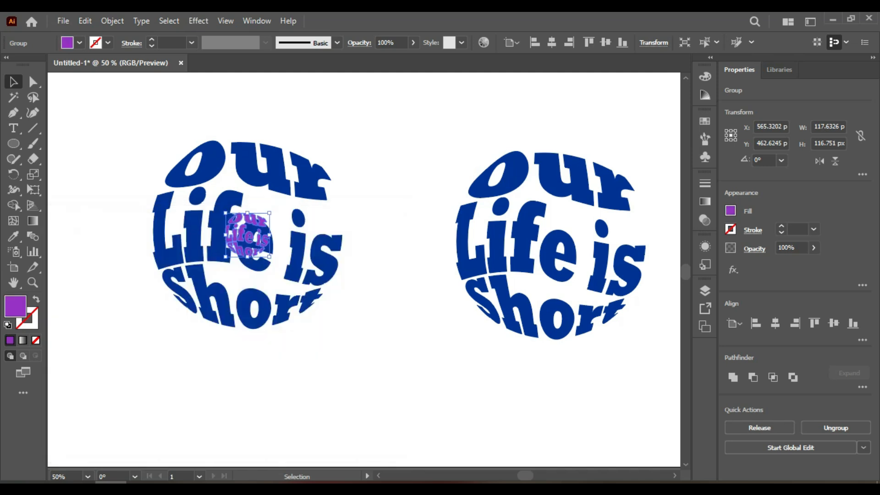
- Send the small purple copy to the back, behind the large blue text
left_click(193, 234, "shift")
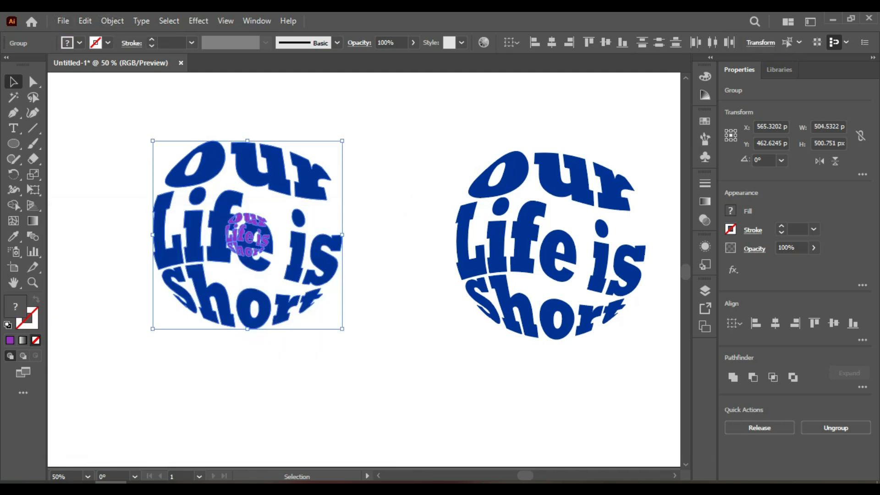
left_click(381, 249)
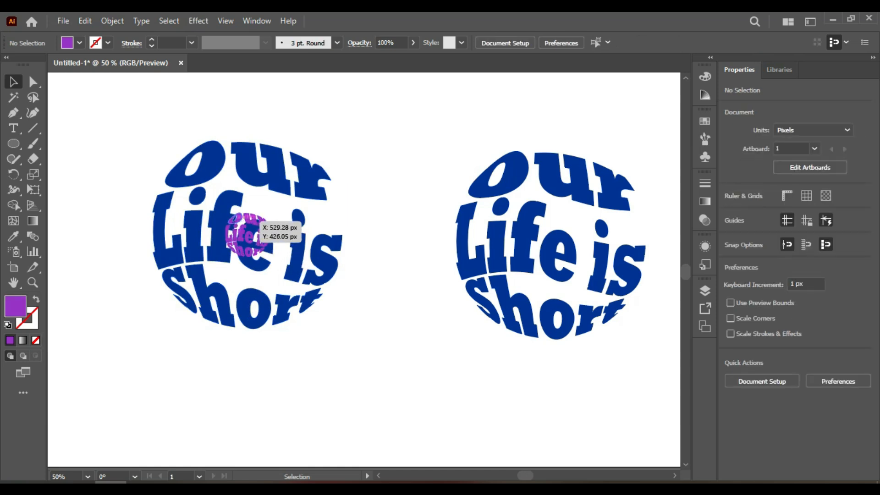
left_click(257, 219)
right_click(237, 218)
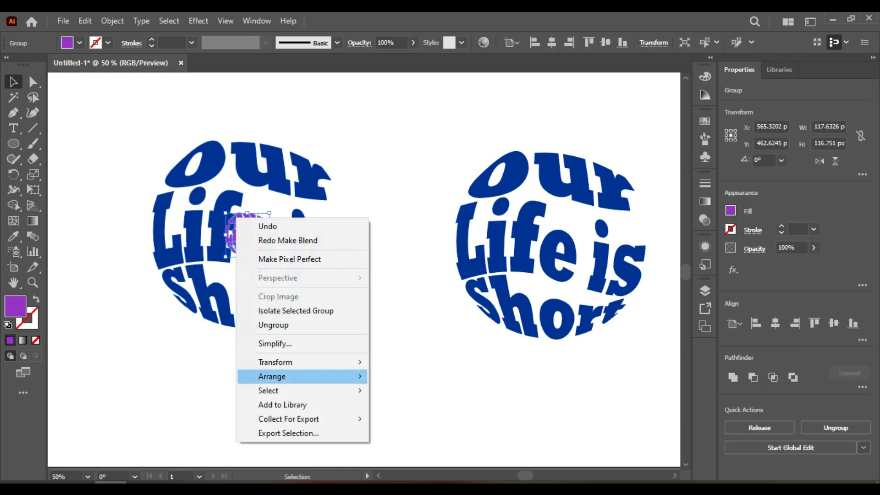
mouse_move(275, 376)
left_click(410, 419)
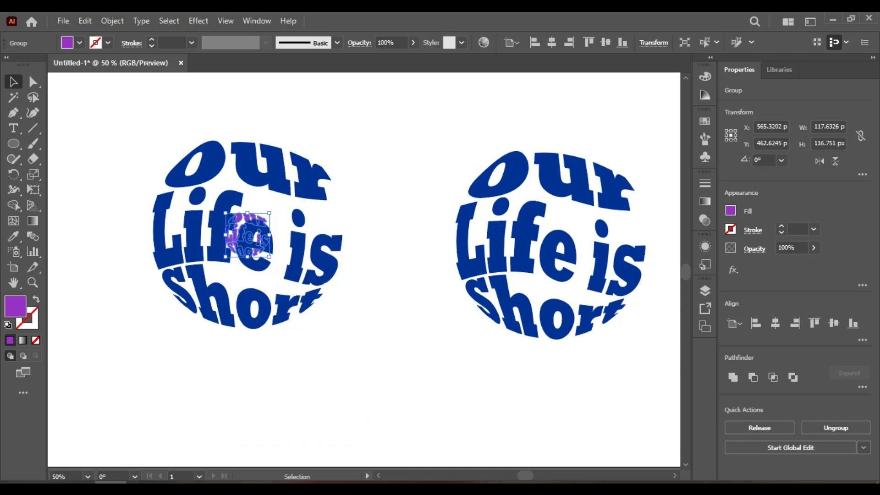
- Blend the large blue text with its small purple copy using 300 specified steps
left_click_drag(134, 112, 344, 351)
left_click(112, 21)
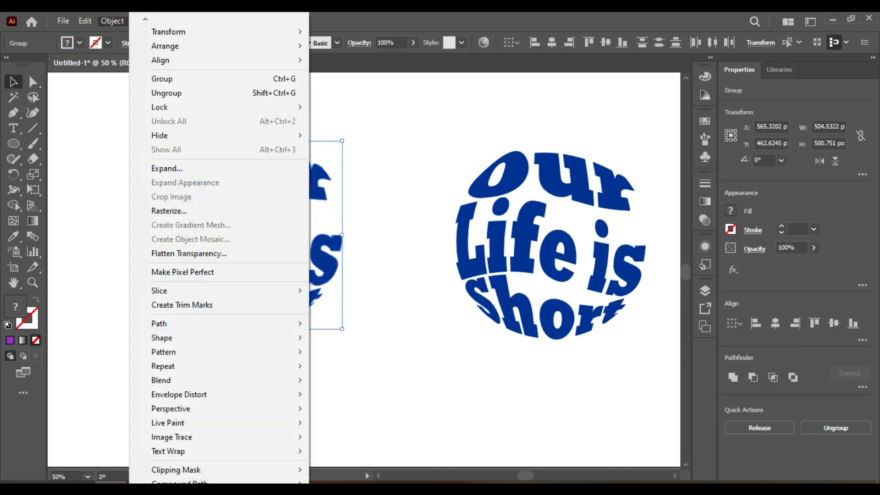
mouse_move(275, 380)
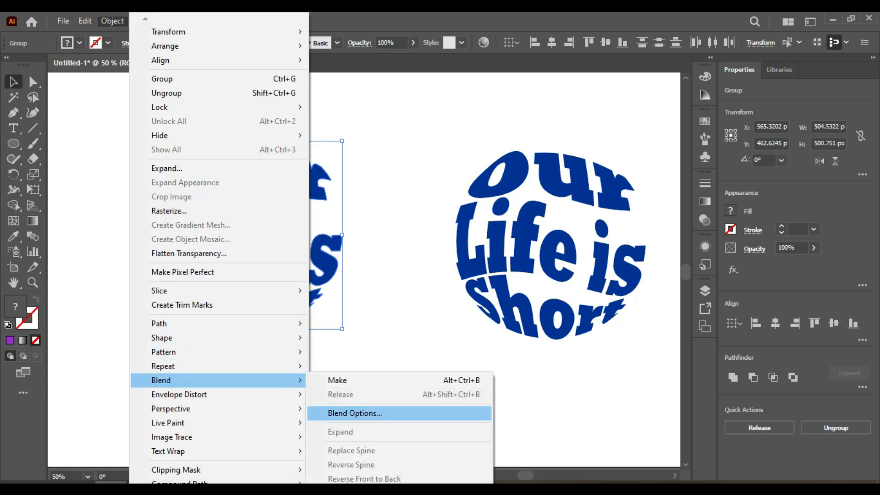
left_click(355, 413)
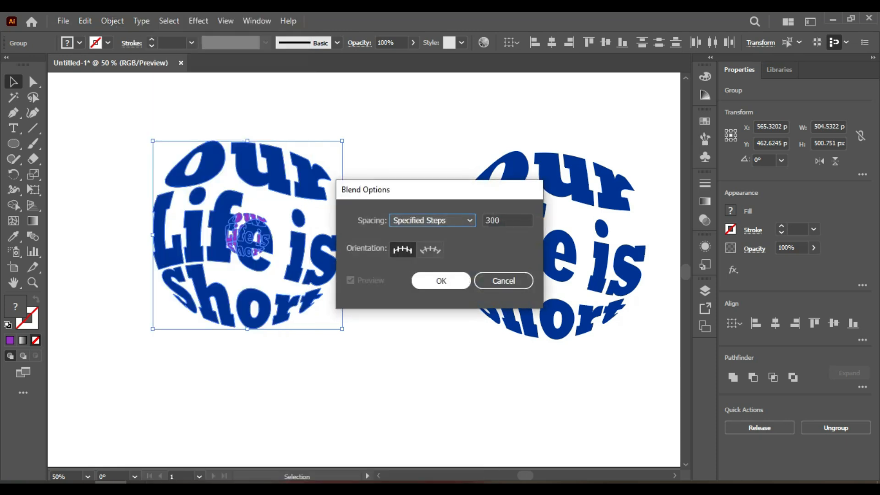
key("Return")
left_click(113, 21)
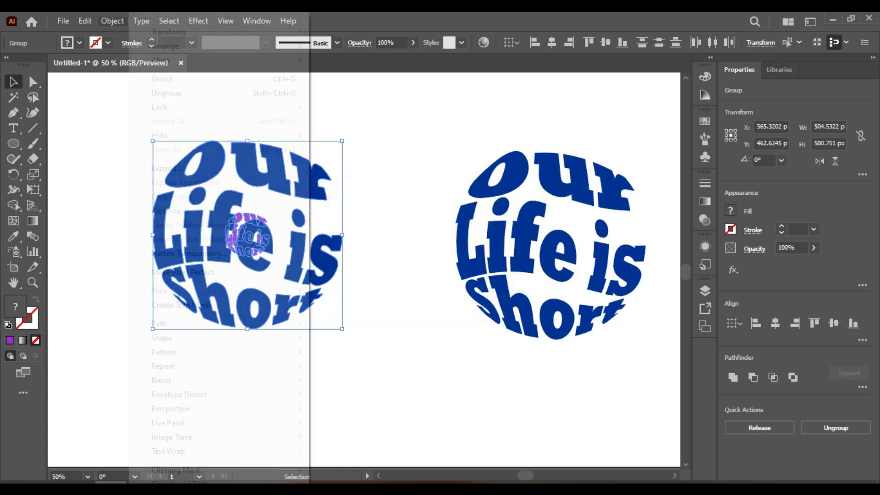
mouse_move(206, 380)
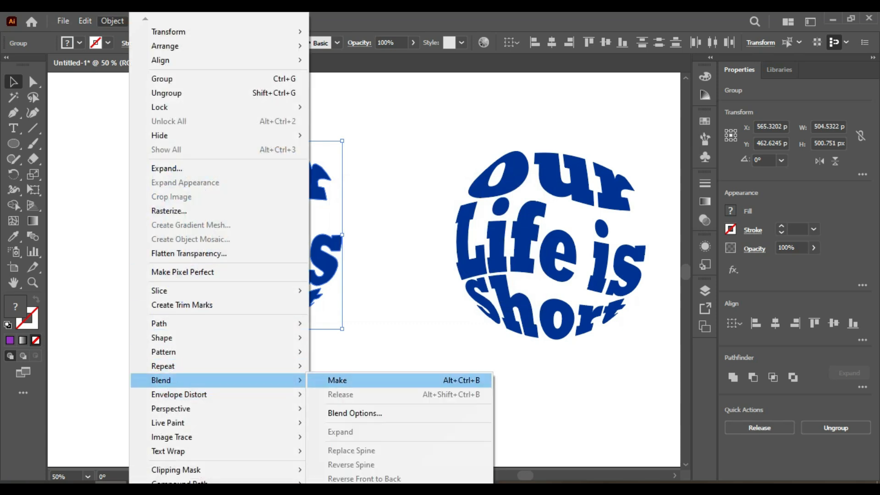
left_click(340, 380)
key("ctrl+shift+a")
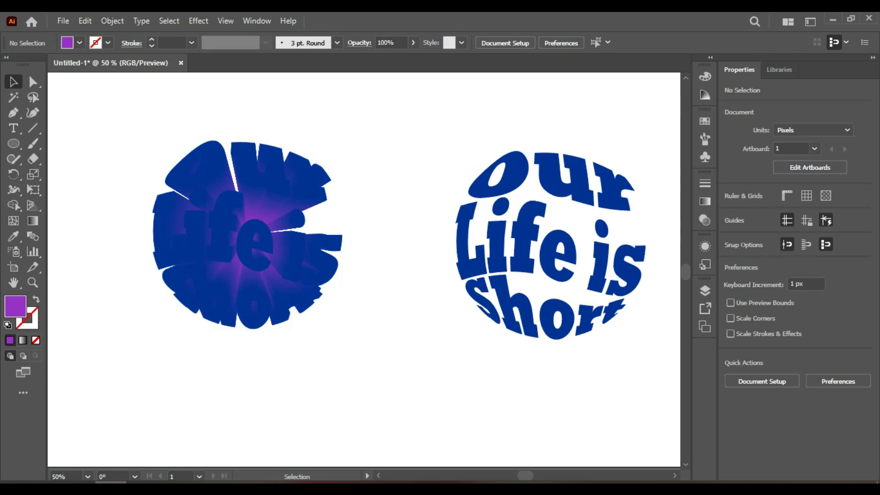
- Fill the unblended copy of the text design with the lighter blue #3366CC
left_click(488, 251)
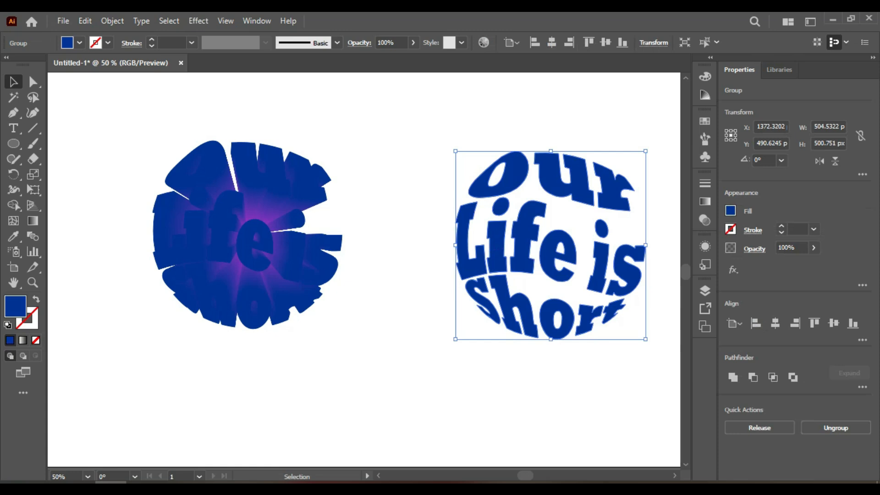
double_click(16, 306)
left_click(161, 288)
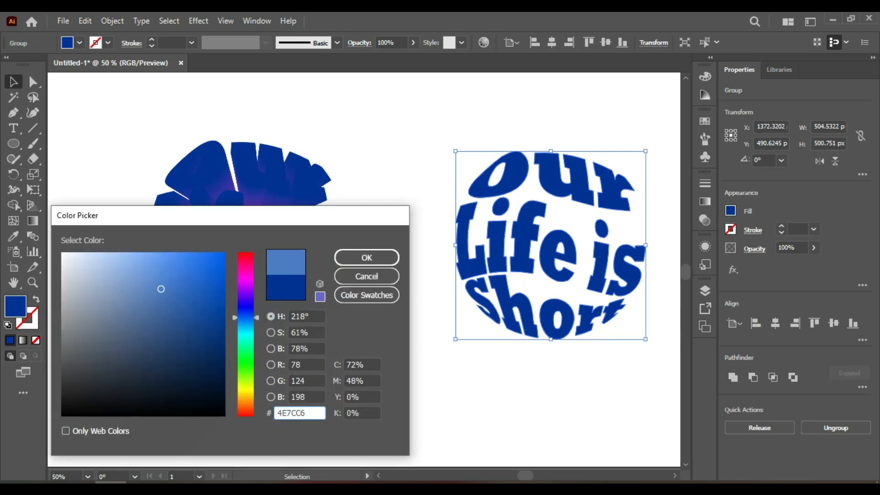
left_click(182, 279)
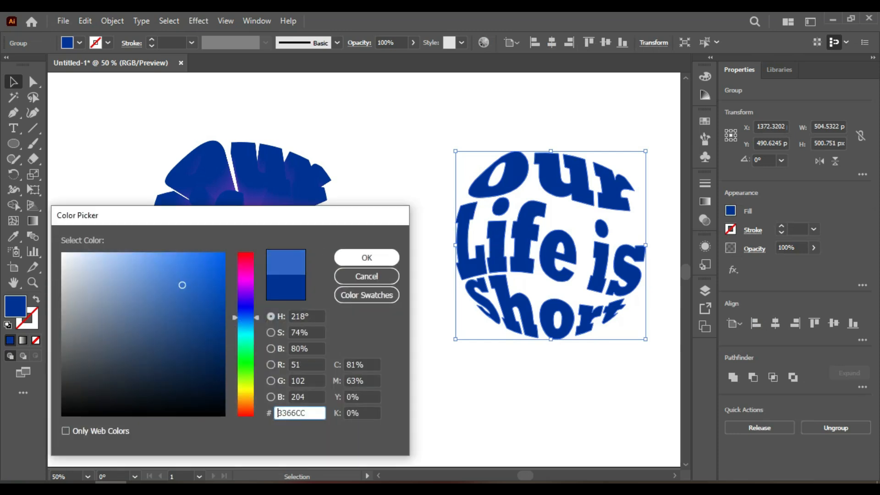
left_click(367, 258)
- Bring the lighter blue text to the front and align it exactly over the blended text
left_click_drag(549, 239, 521, 265)
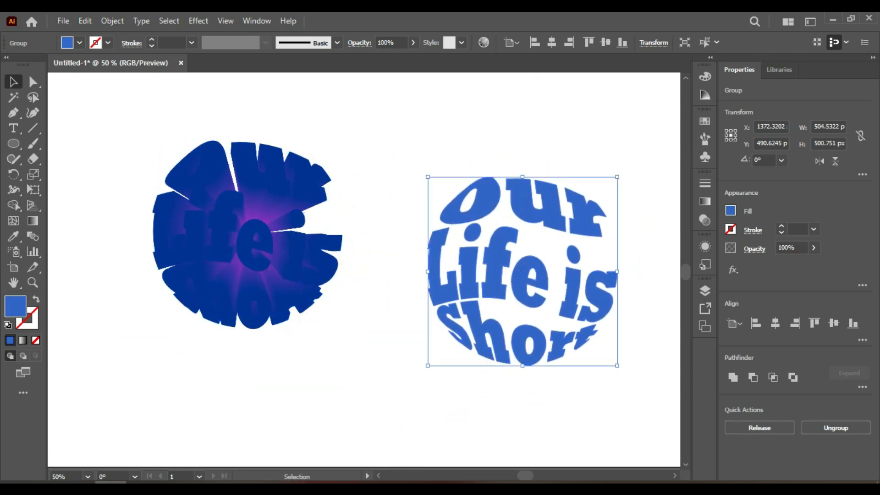
right_click(521, 262)
mouse_move(533, 194)
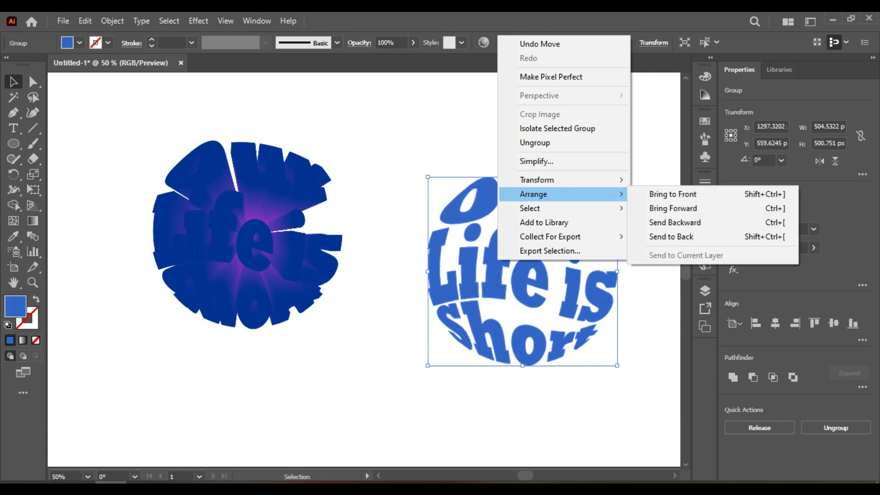
left_click(665, 194)
left_click_drag(523, 270, 246, 236)
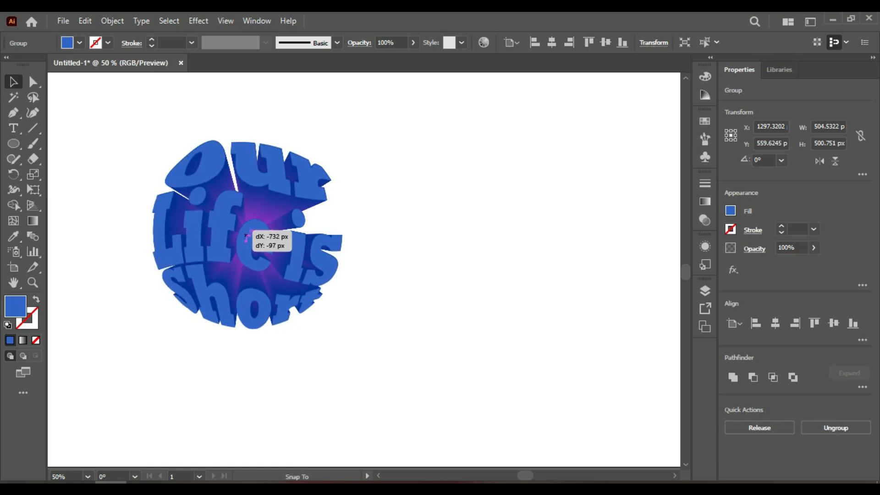
left_click_drag(246, 236, 246, 236)
- Move the blend and the light blue text together to about X 843 px, Y 530 px
left_click(126, 155)
left_click_drag(126, 156, 355, 309)
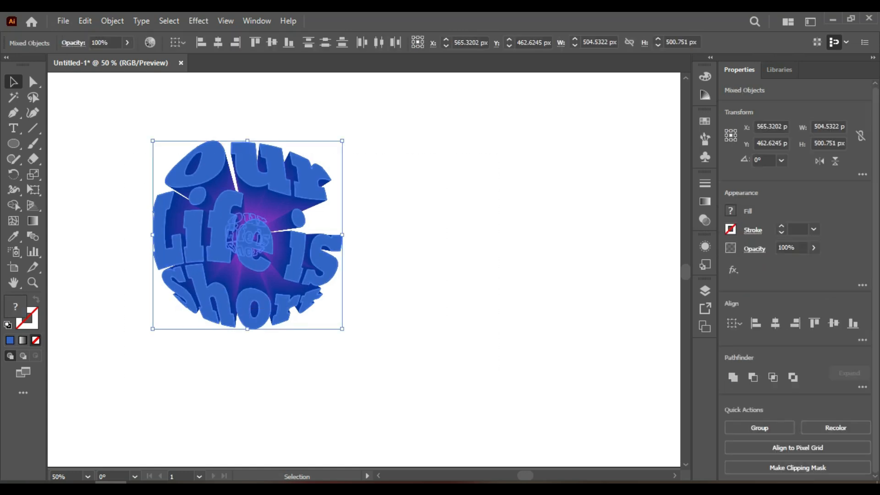
left_click_drag(153, 235, 256, 260)
key("ctrl+plus")
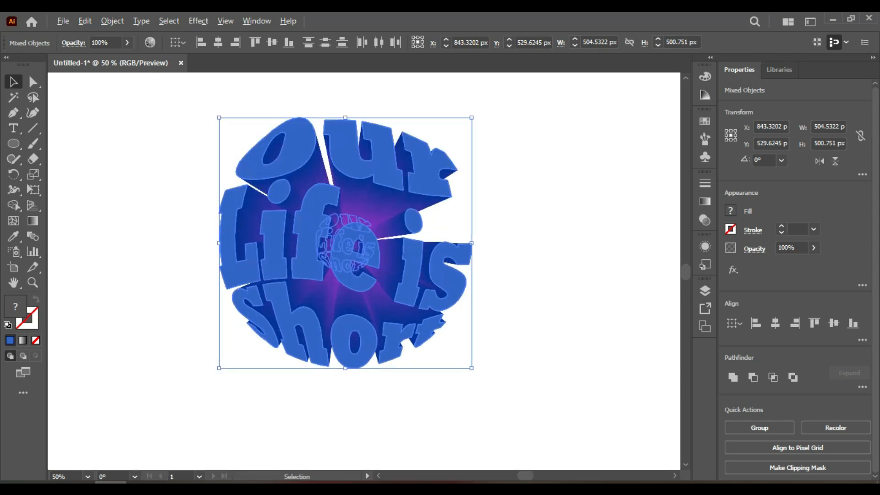
key("ctrl+plus")
scroll(332, 243, "up", 2)
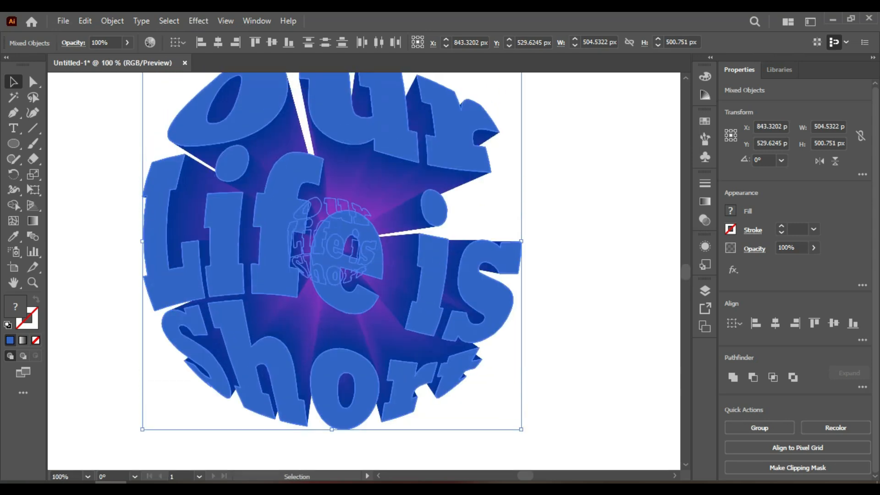
left_click(567, 297)
- Group the blend and the light blue text on top of it
scroll(459, 312, "up", 2)
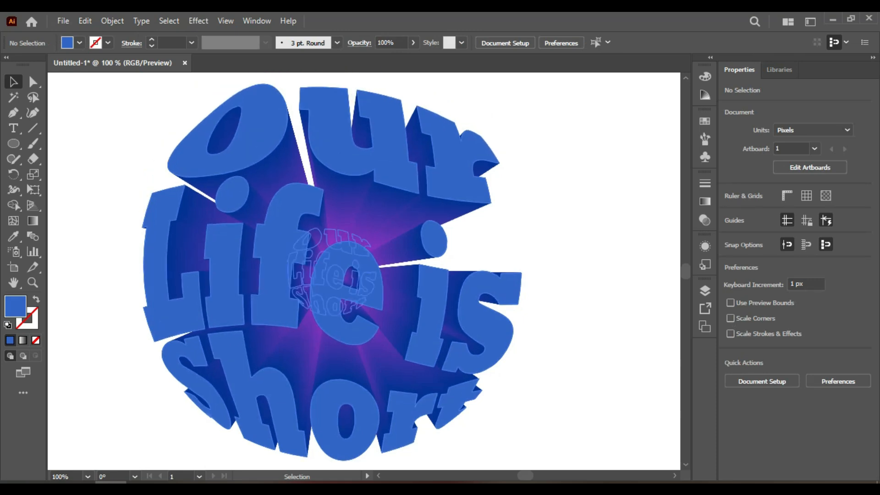
left_click_drag(94, 112, 567, 451)
right_click(314, 300)
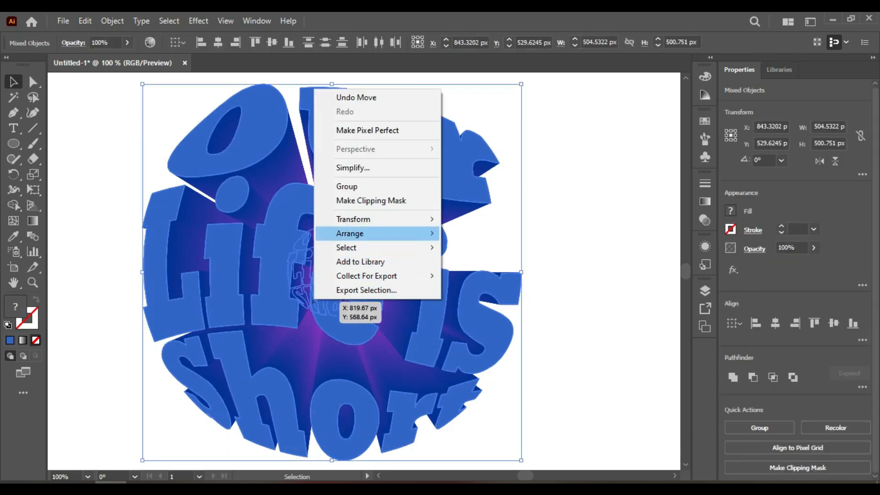
left_click(347, 186)
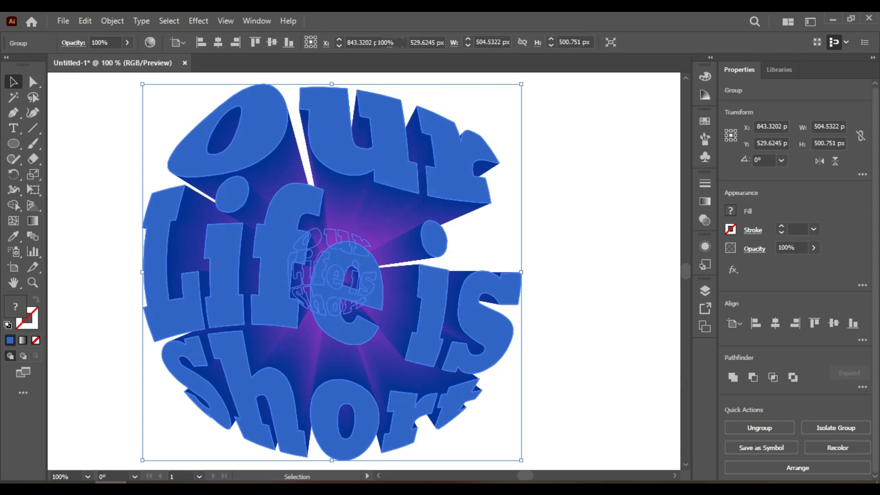
key("ctrl+shift+a")
key("ctrl+minus")
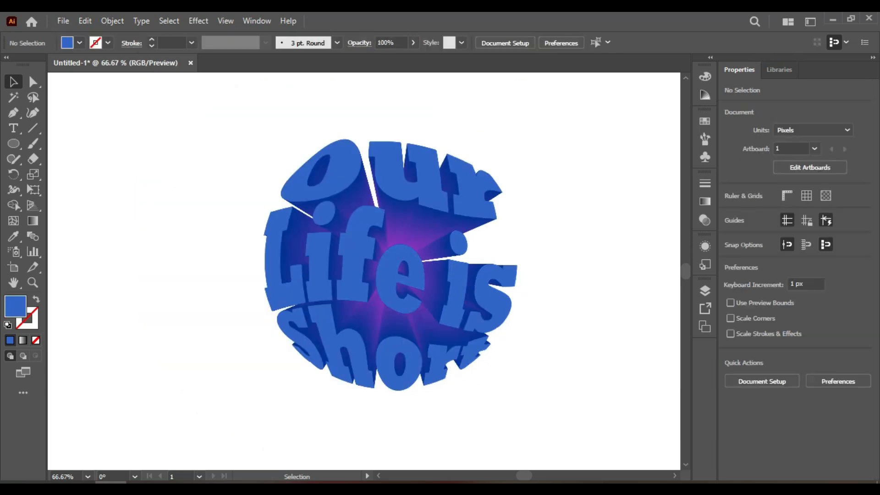
scroll(391, 265, "down", 2)
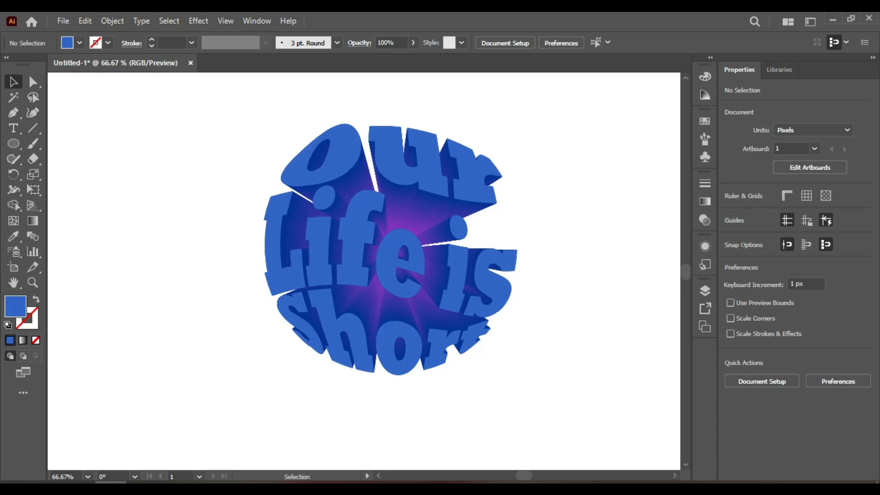
- Draw a wide ellipse about 499 × 125 px and place it at the lower left of the text design
left_click_drag(13, 144, 55, 173)
mouse_move(96, 243)
left_mouse_down()
mouse_move(266, 336)
mouse_move(346, 306)
left_mouse_up()
left_click_drag(221, 274, 188, 325)
- Fill the ellipse with a radial gradient from black at the centre to white, with the midpoint at about 31%
left_click(23, 341)
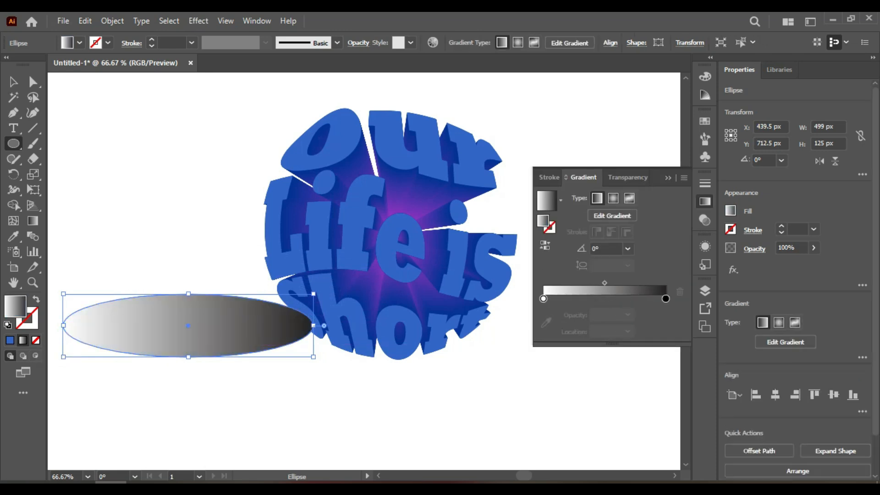
left_click(614, 198)
mouse_move(666, 298)
left_mouse_down()
mouse_move(585, 298)
mouse_move(665, 299)
left_mouse_up()
left_click(543, 298)
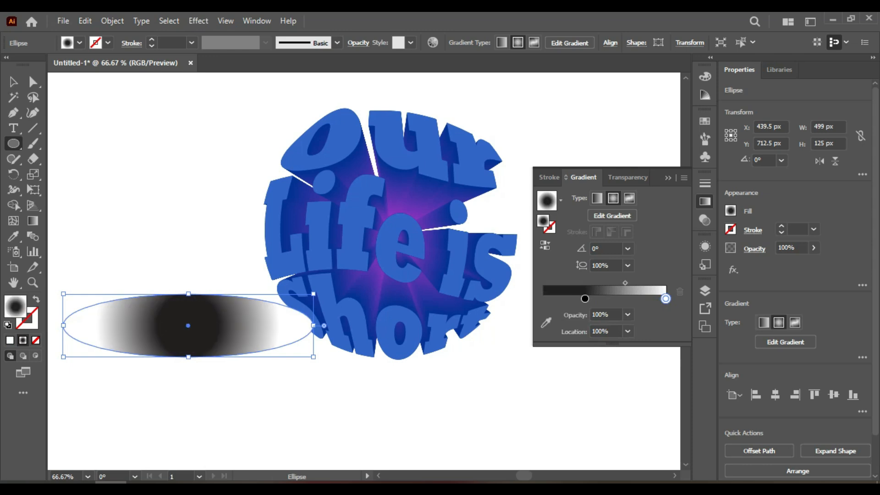
left_click_drag(585, 298, 543, 298)
left_click(604, 283)
left_click_drag(604, 283, 583, 283)
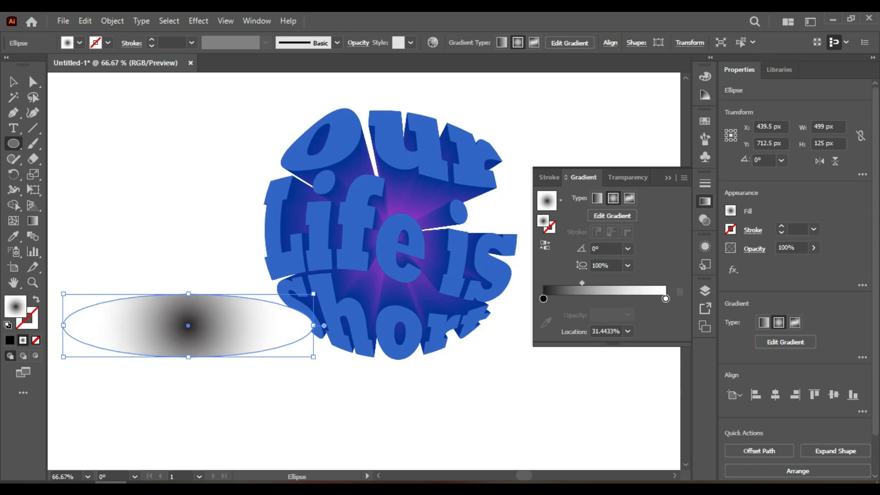
left_click(668, 178)
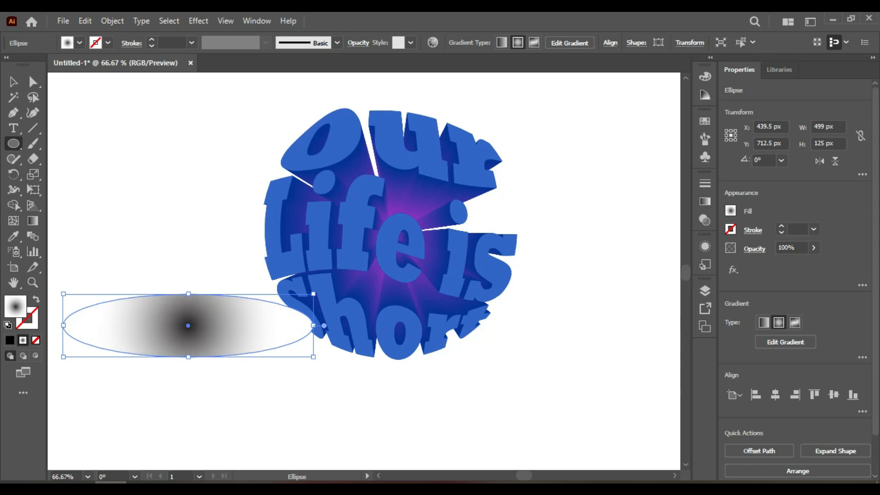
left_click_drag(188, 356, 189, 334)
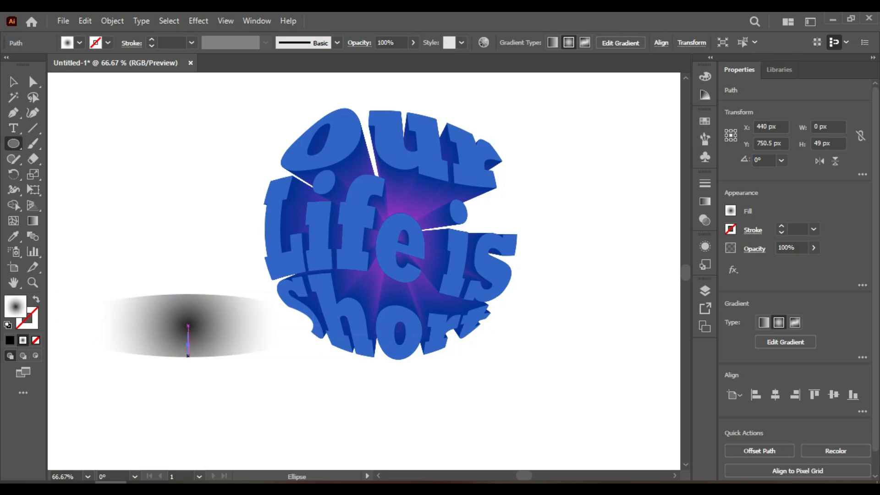
key("v")
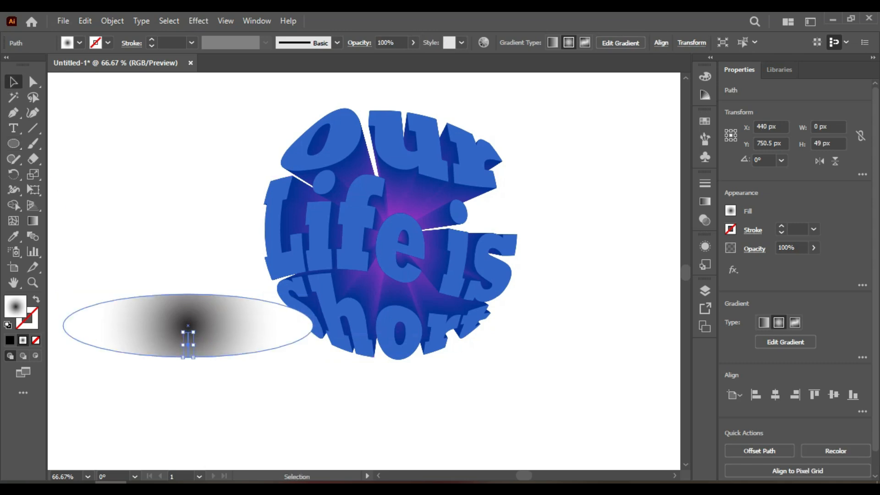
key("Delete")
- Flatten the gradient ellipse to about 55 px high under the base of the text and send it to the back
left_click(205, 351)
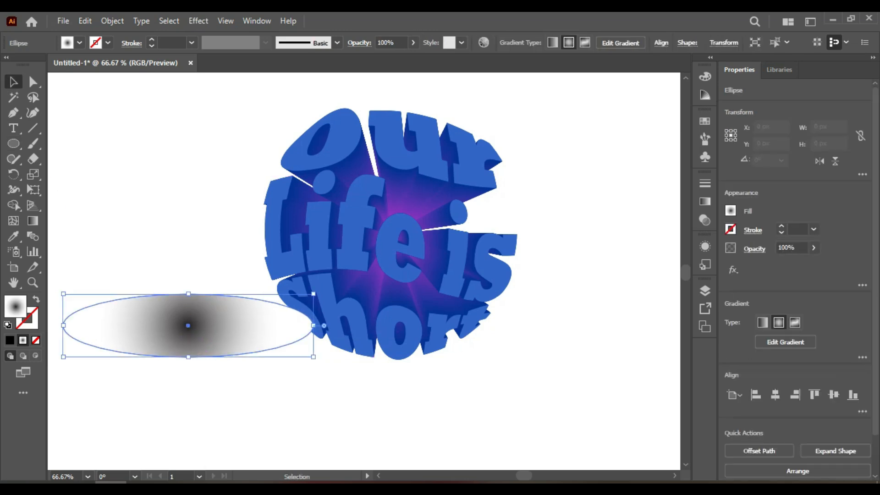
left_click_drag(188, 357, 392, 352)
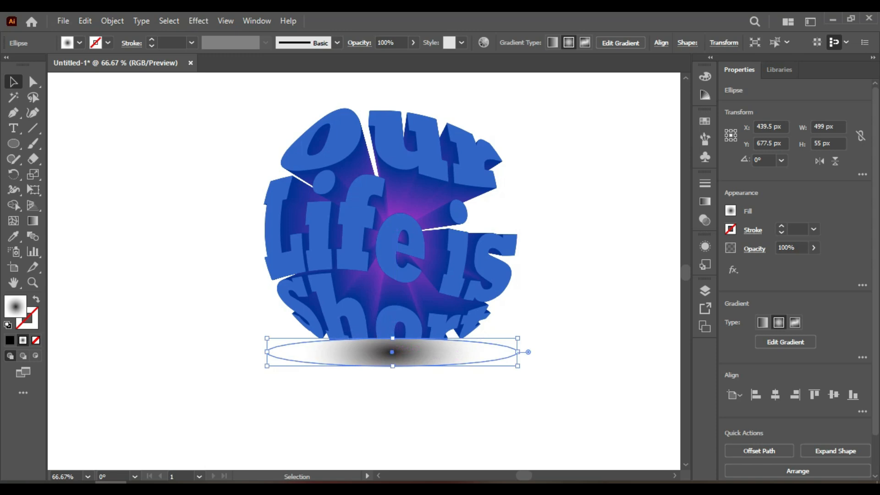
right_click(543, 353)
mouse_move(527, 287)
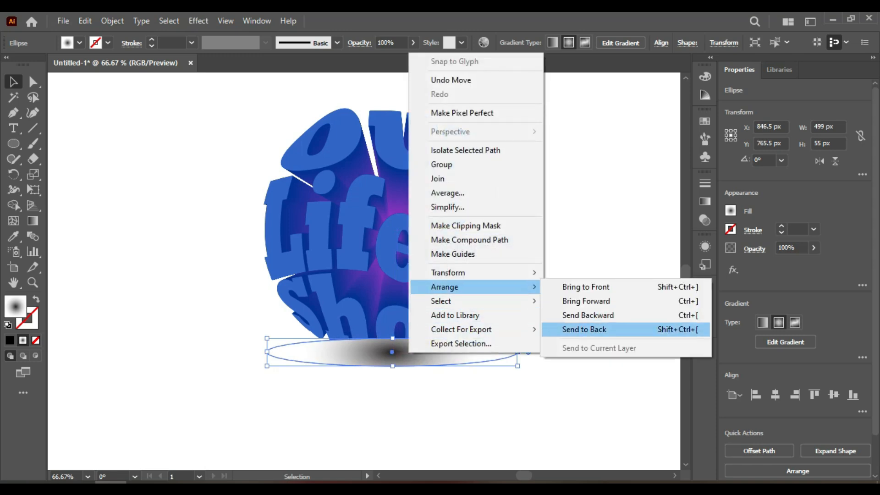
left_click(590, 329)
left_click(589, 330)
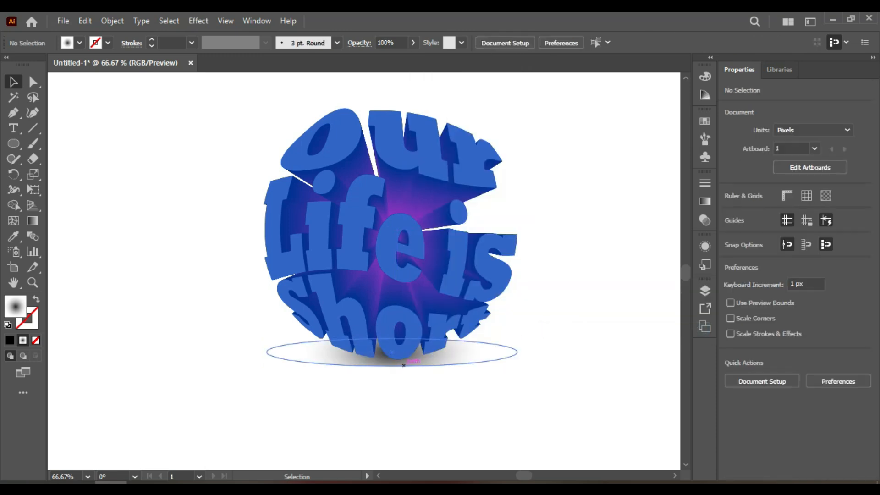
- Nudge the gradient ellipse down beneath the text to Y 777.5 px
left_click(408, 366)
key("Down")
key("Down")
key("Down")
key("Down")
key("Down")
key("Down")
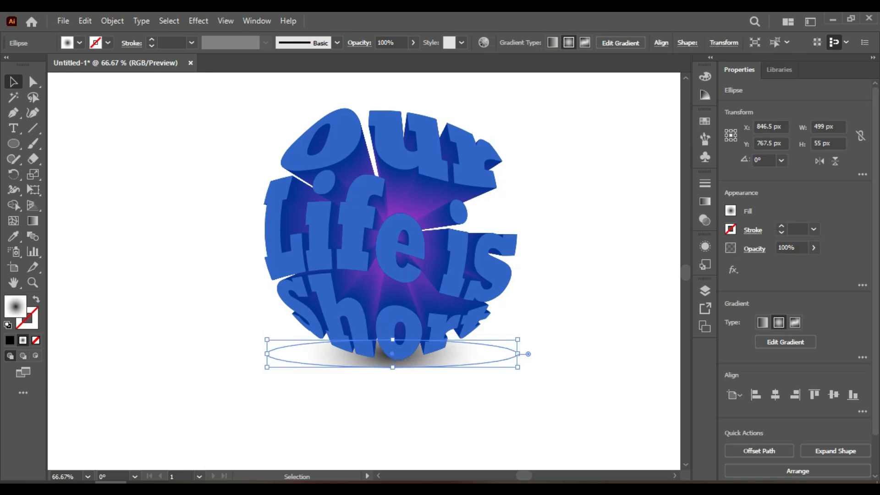
key("Down")
key("Down")
key("Down")
key("Down")
key("Down")
key("Down")
key("Down")
key("Down")
key("Down")
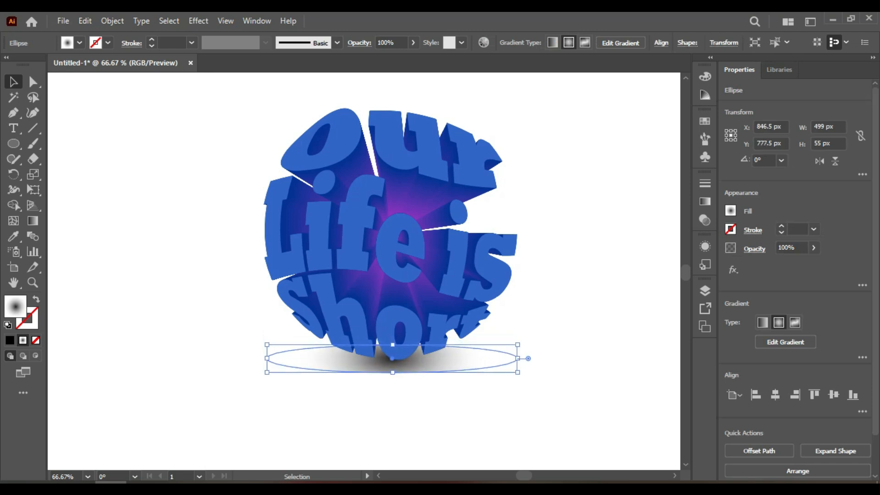
key("ctrl+shift+a")
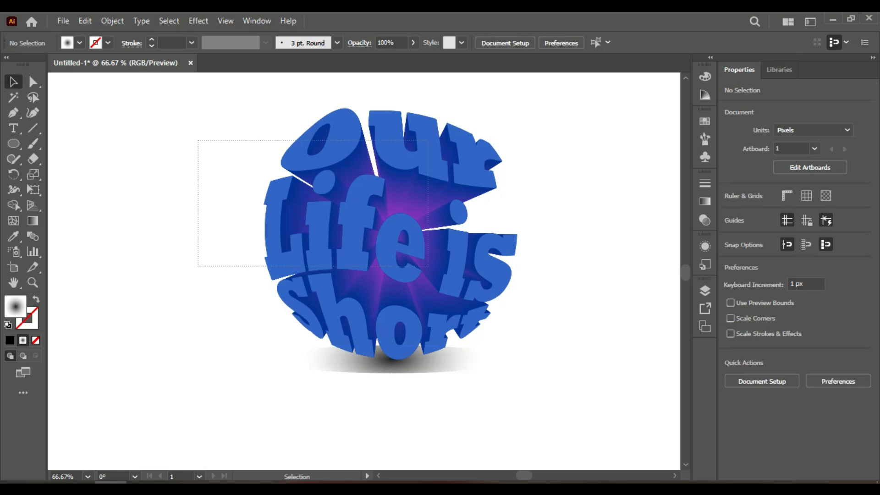
- Move the text design together with its shadow ellipse to the left and slightly down
left_click_drag(429, 266, 586, 380)
left_click_drag(412, 244, 371, 243)
key("ctrl+shift+a")
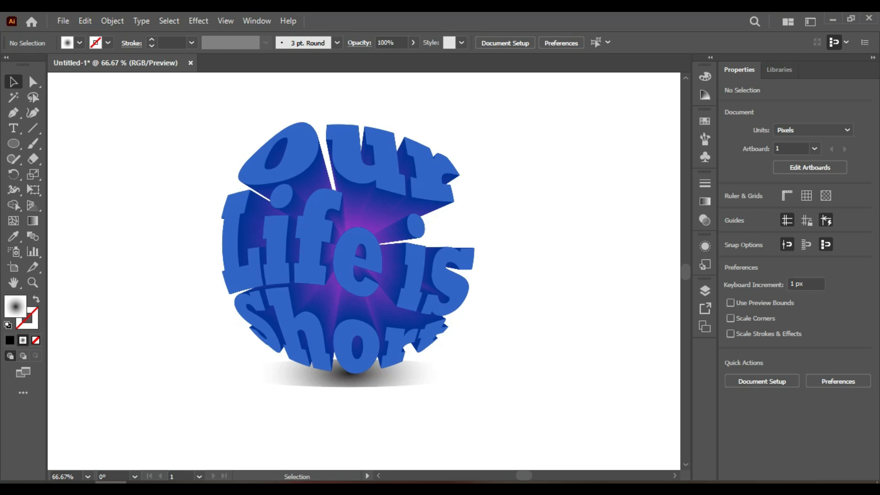
- Move the midpoint of the shadow ellipse's radial gradient to about 46% and deselect the ellipse
left_click(349, 374)
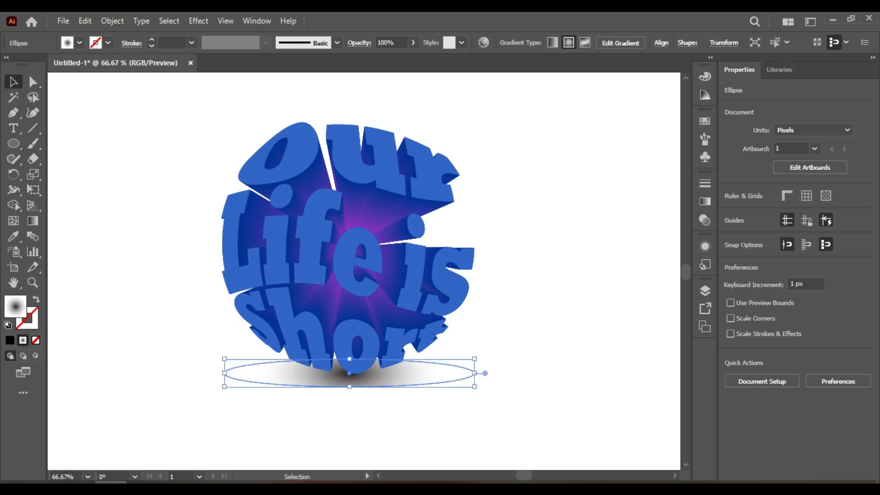
double_click(32, 221)
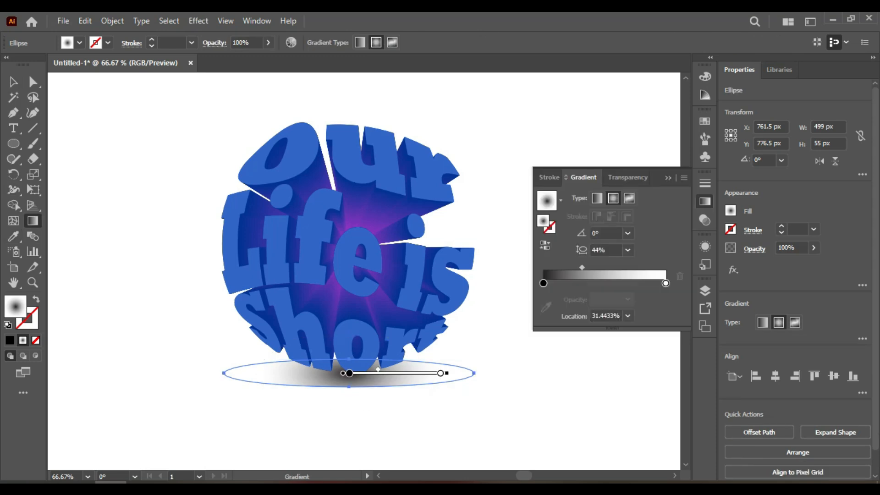
left_click_drag(582, 267, 600, 267)
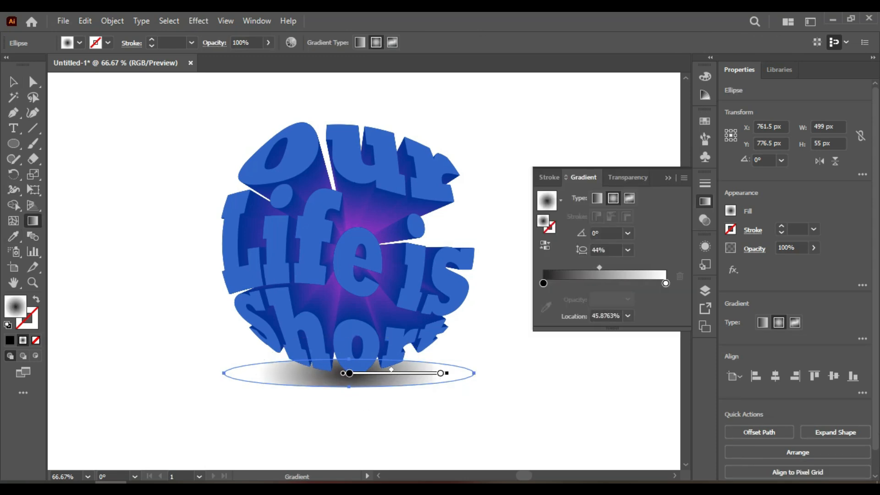
left_click(668, 177)
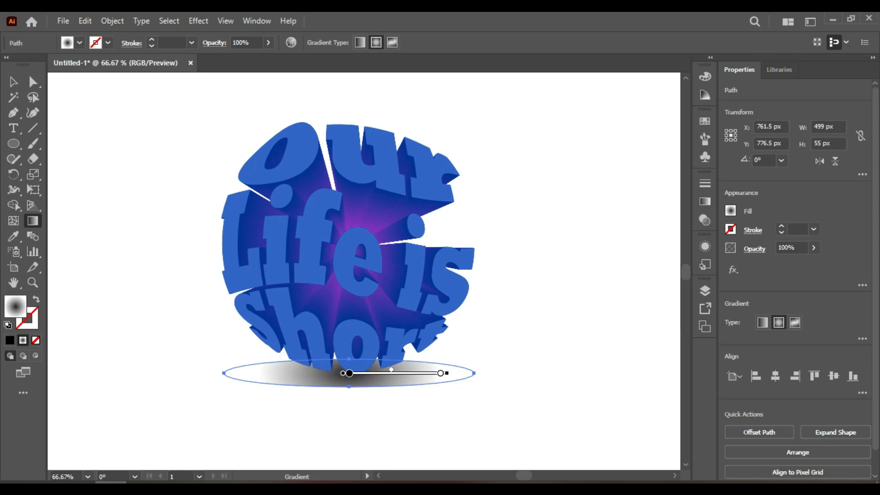
key("v")
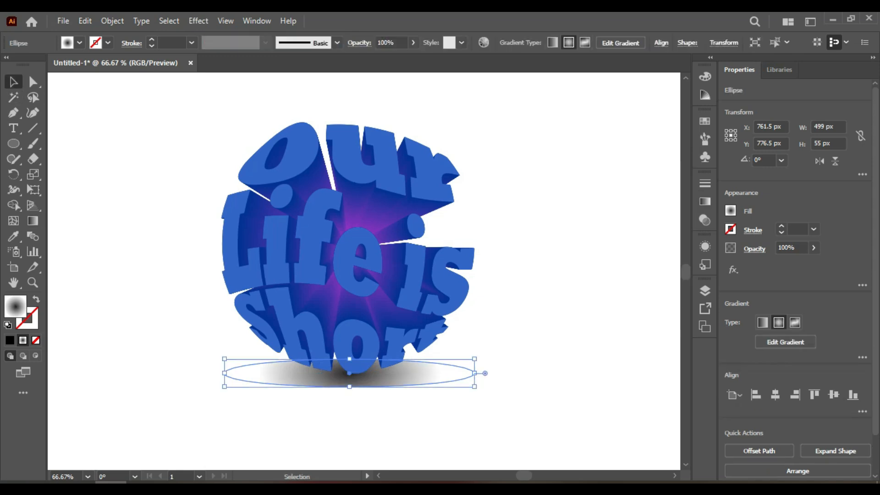
key("ctrl+shift+a")
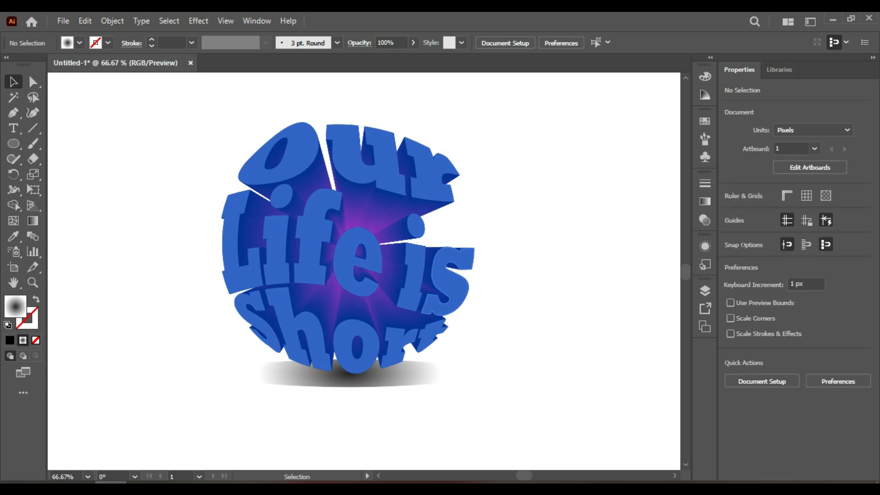
scroll(436, 267, "up", 1)
scroll(436, 273, "down", 1)
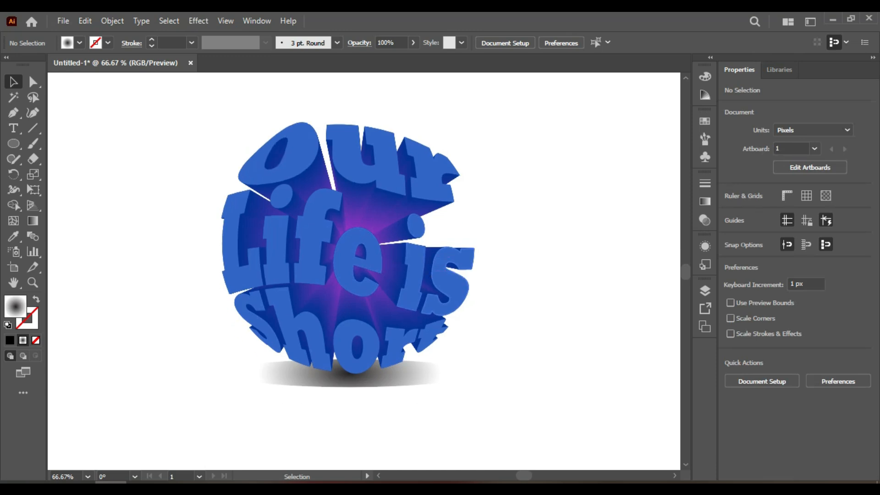